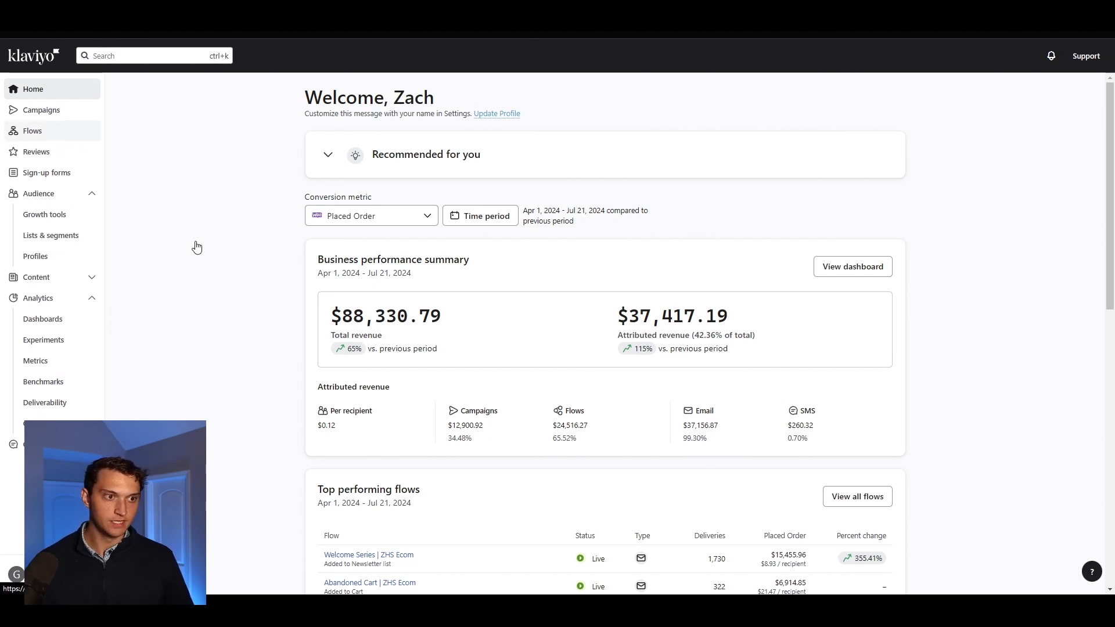
Go to Flows and start a new flow, closing the blank-flow setup panel
left_click(50, 134)
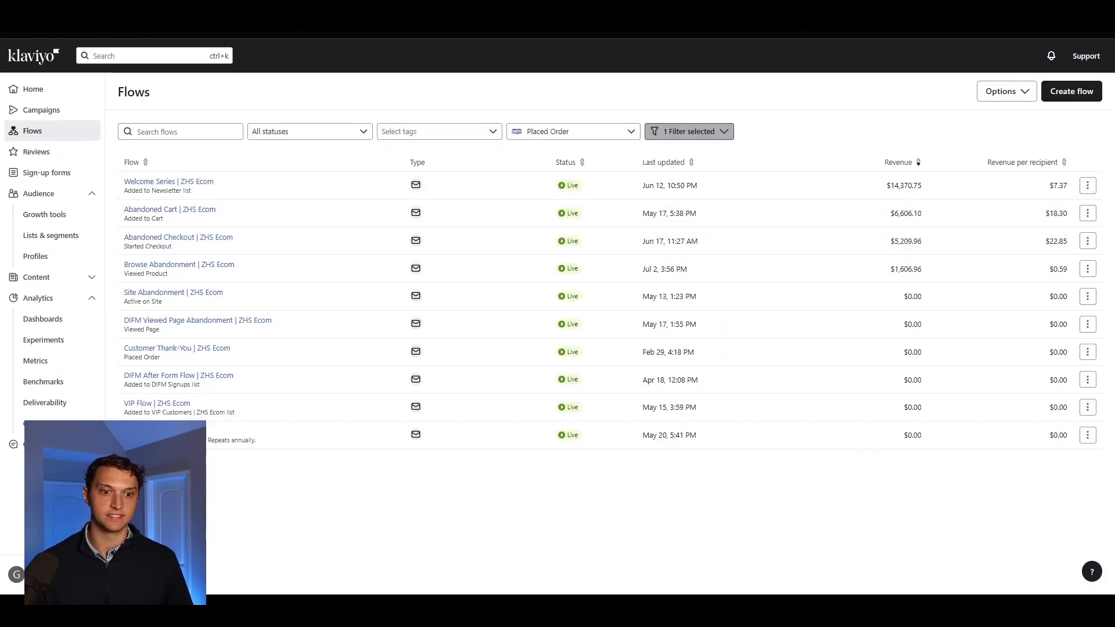
left_click(1062, 92)
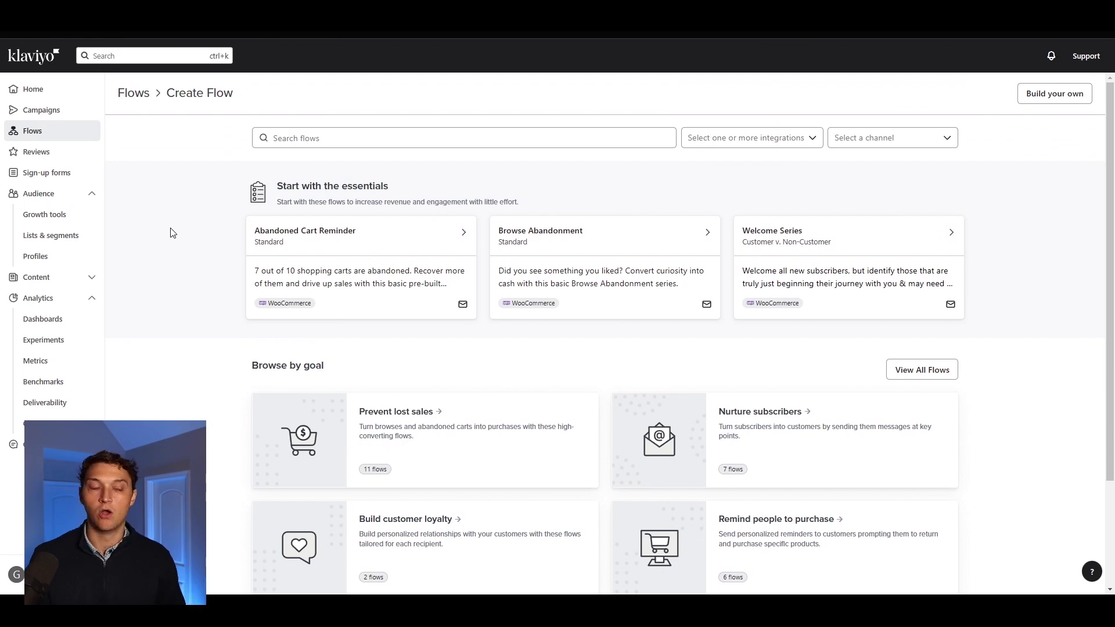
left_click(1070, 97)
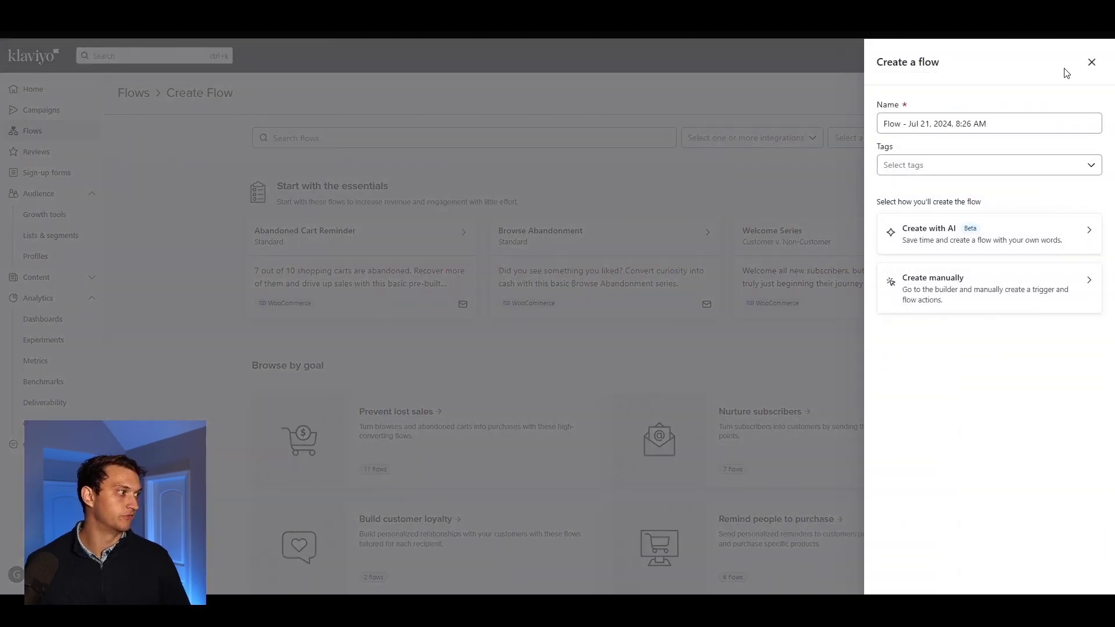
left_click(1091, 63)
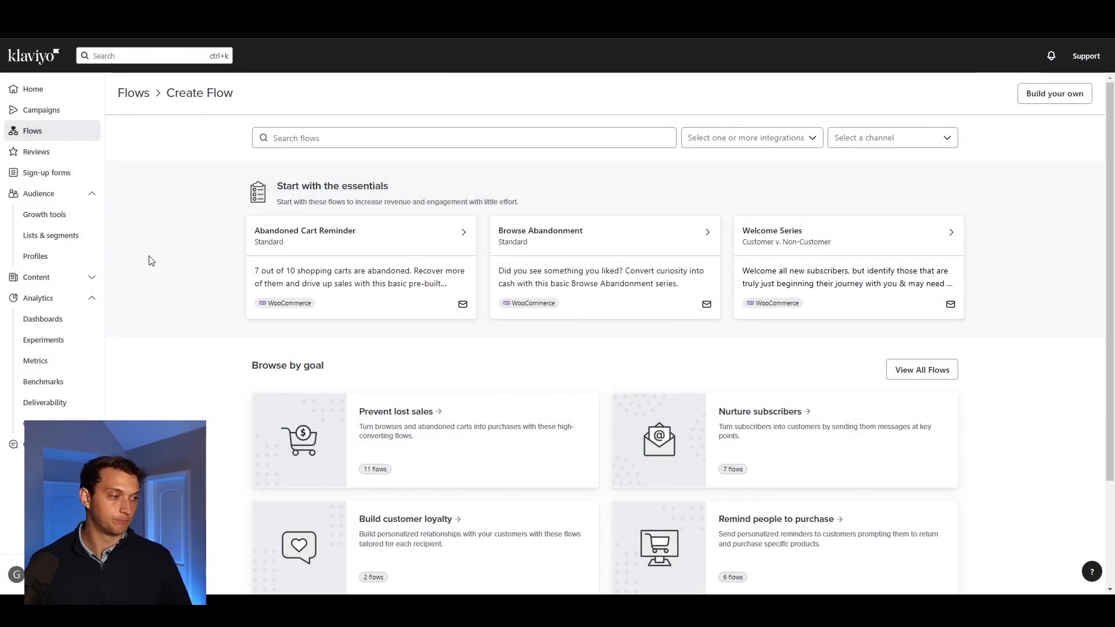
Filter the flow template gallery to WooCommerce integration templates
left_click(761, 142)
left_click(793, 169)
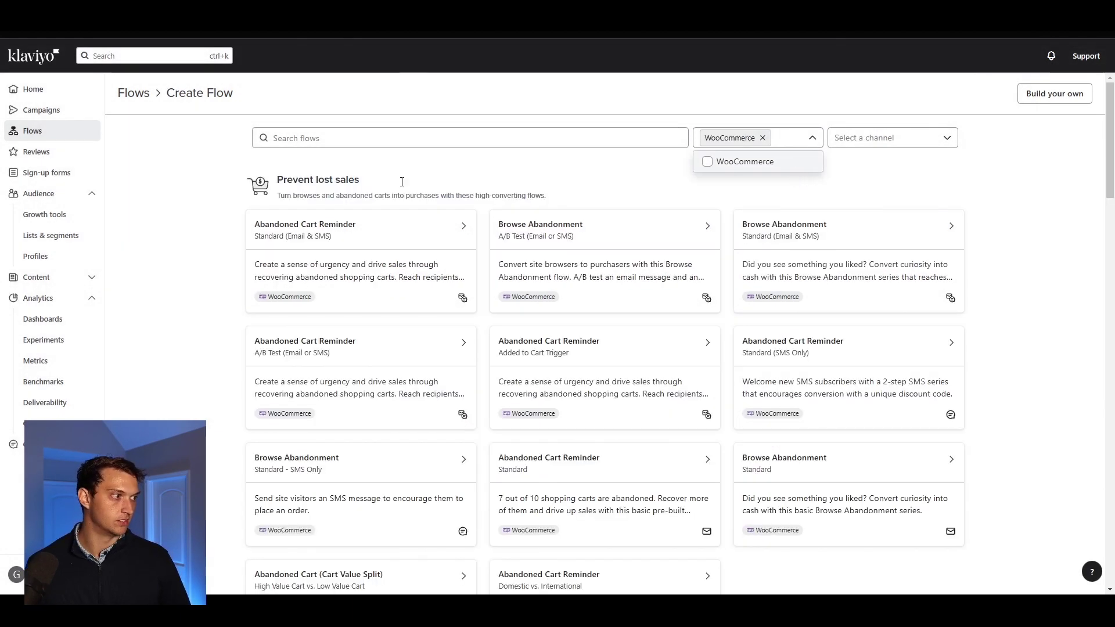
left_click(170, 172)
scroll(1029, 252, "down", 1)
scroll(1030, 250, "down", 2)
scroll(1033, 248, "up", 10)
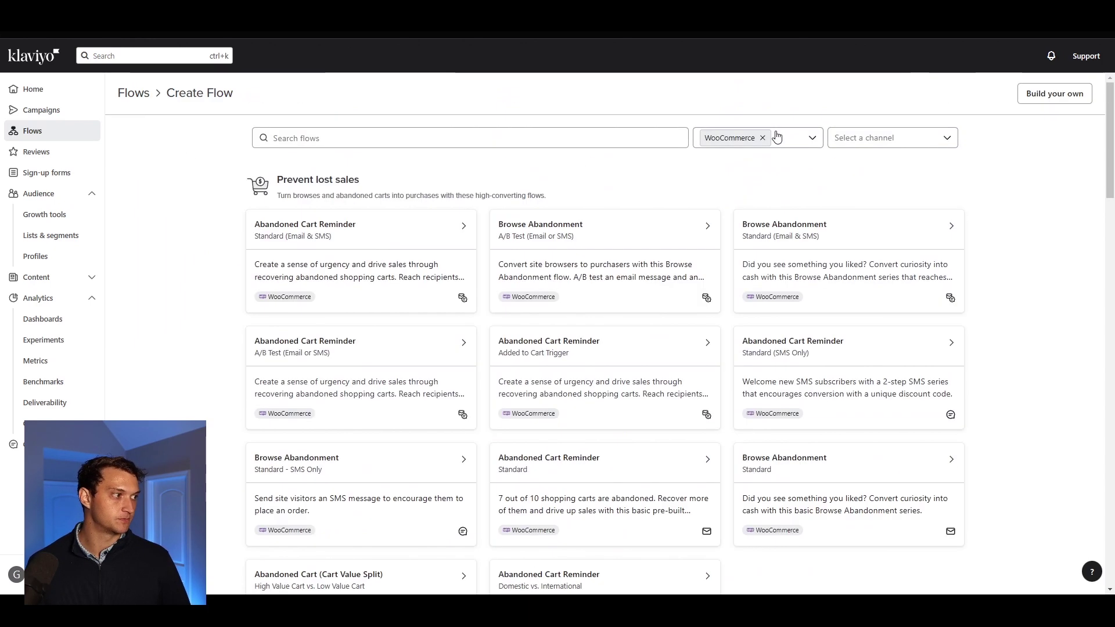
left_click(776, 137)
left_click(1060, 256)
scroll(1059, 256, "down", 1)
scroll(1060, 256, "up", 1)
Search templates for 'welcome' and preview the Welcome Series Customer v. Non-Customer template
left_click(409, 136)
type("wlecome")
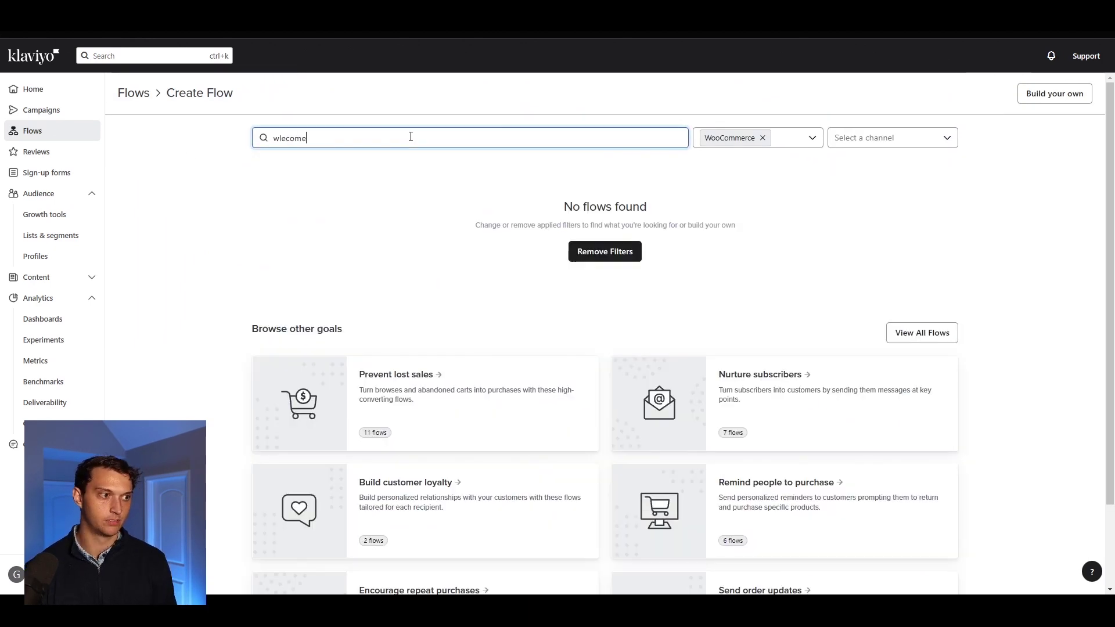
key("BackSpace")
key("BackSpace")
key("BackSpace")
type("elcome")
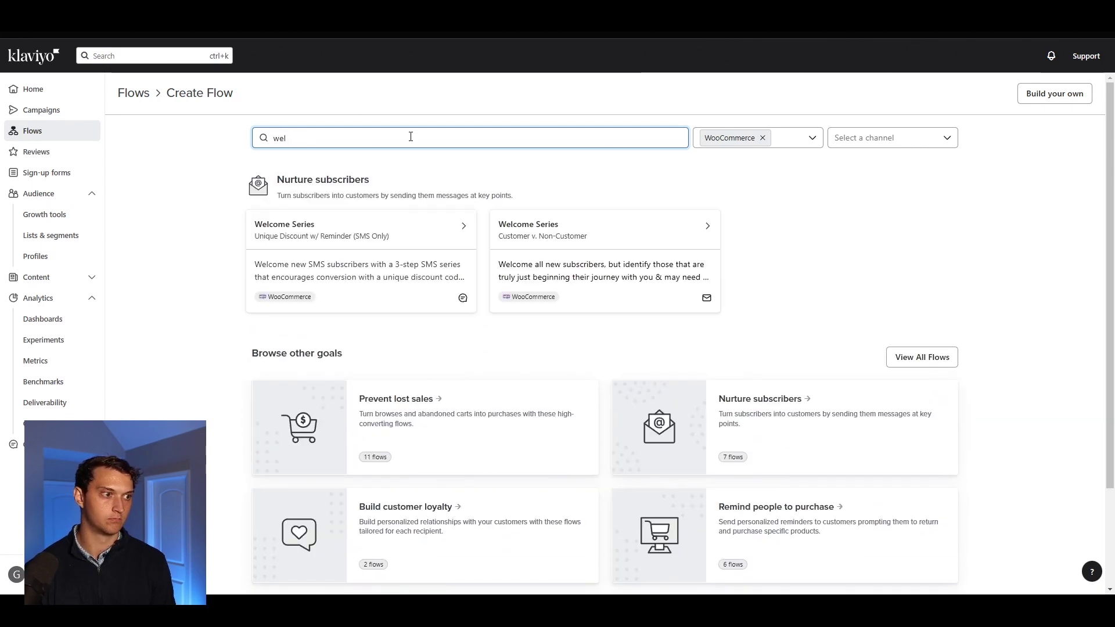
left_click(602, 252)
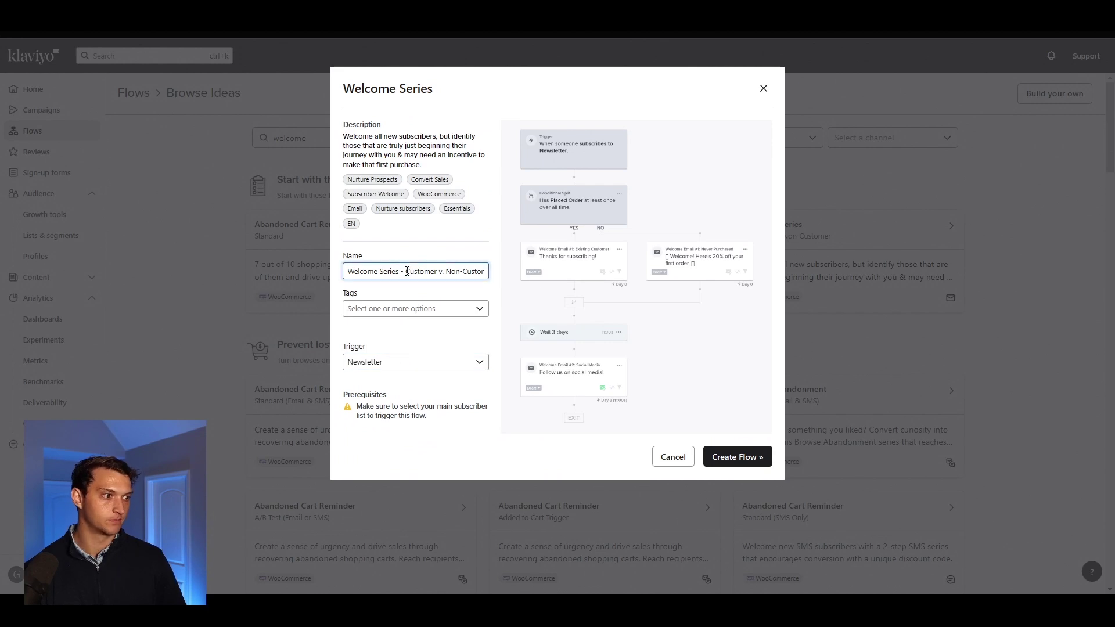
Rename the flow to 'Welcome Series - TEST', leaving tags empty
left_click_drag(403, 273, 553, 275)
type("- TEST")
key("ctrl+a")
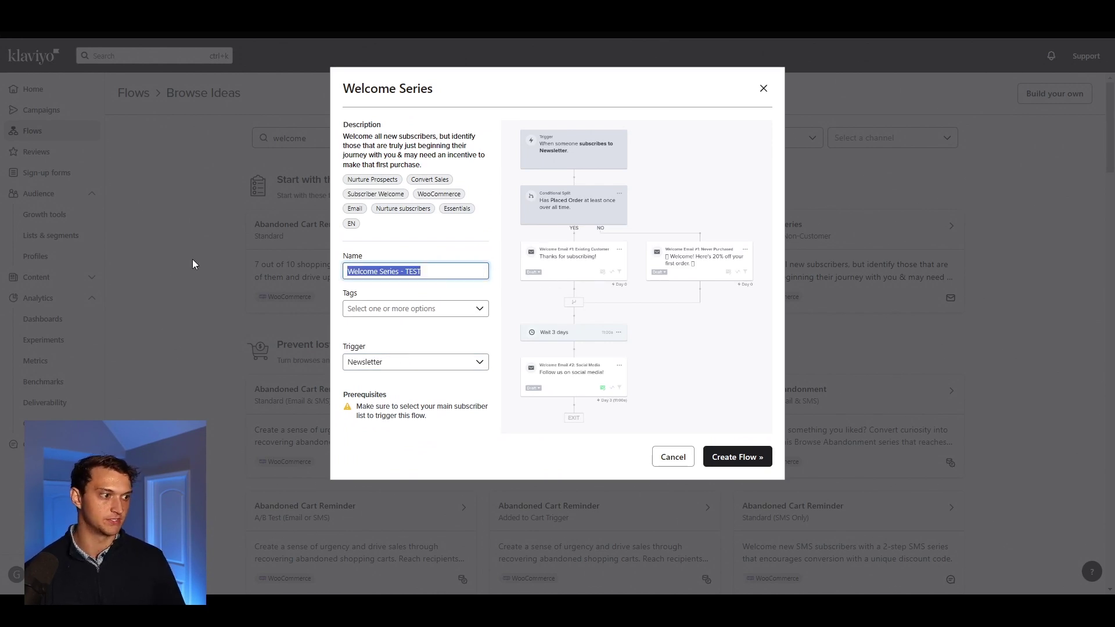
left_click(447, 309)
left_click(439, 446)
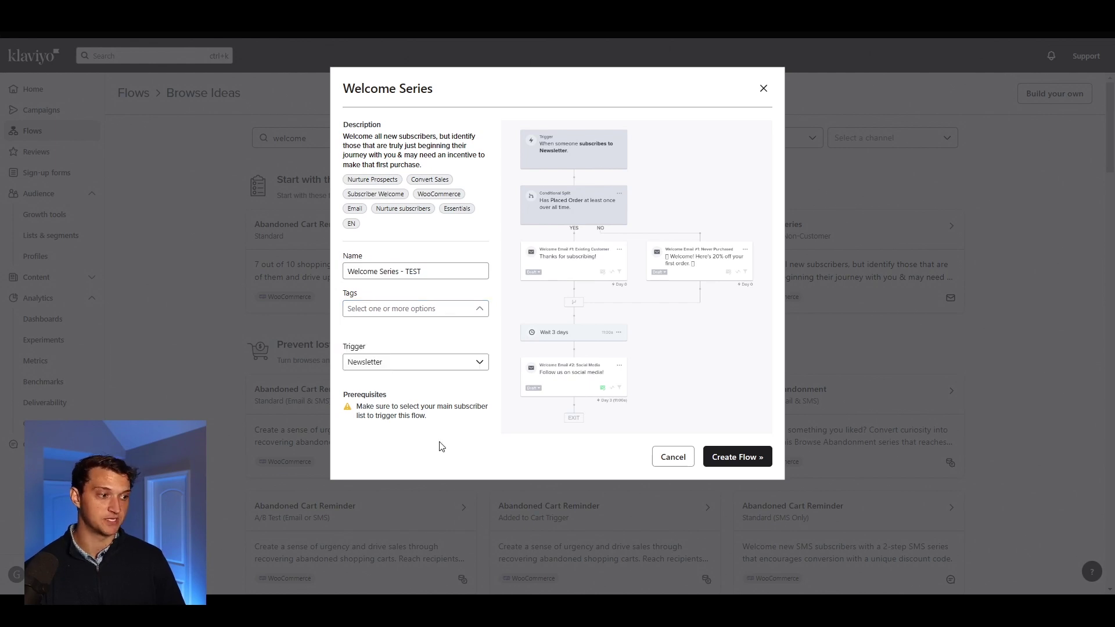
Keep Newsletter as the trigger list and create the flow from the template
left_click(415, 366)
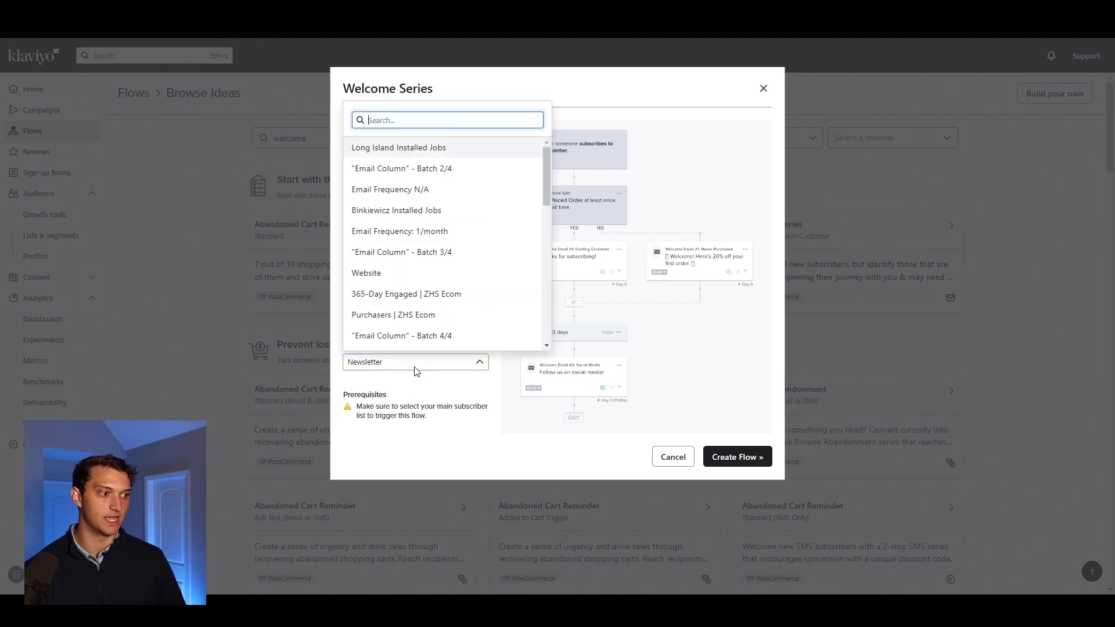
left_click(415, 367)
left_click_drag(437, 418, 355, 416)
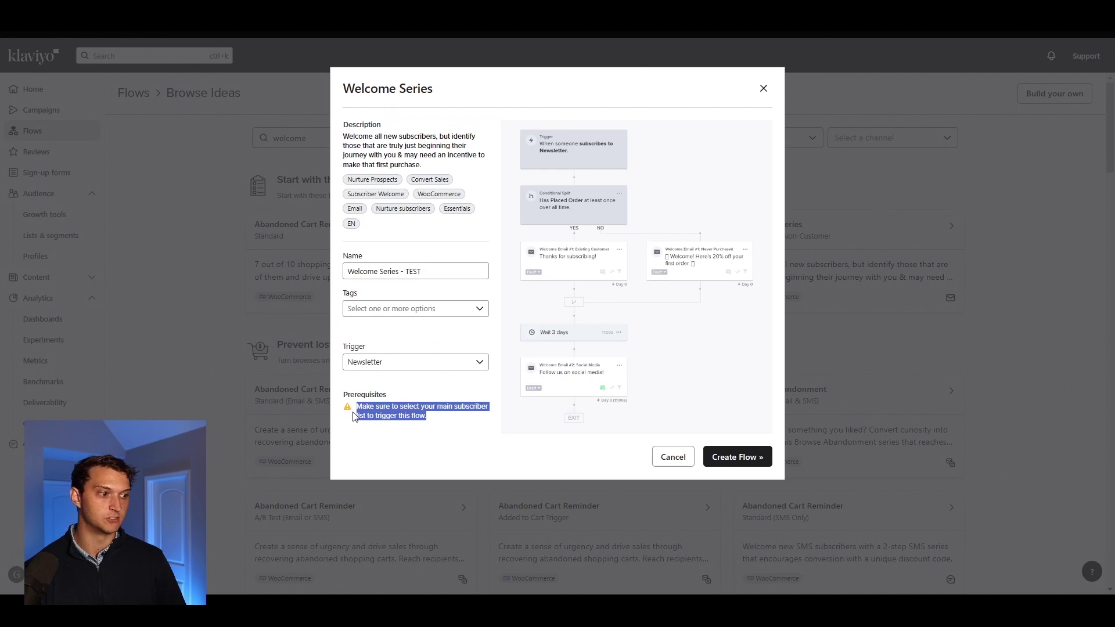
left_click(413, 366)
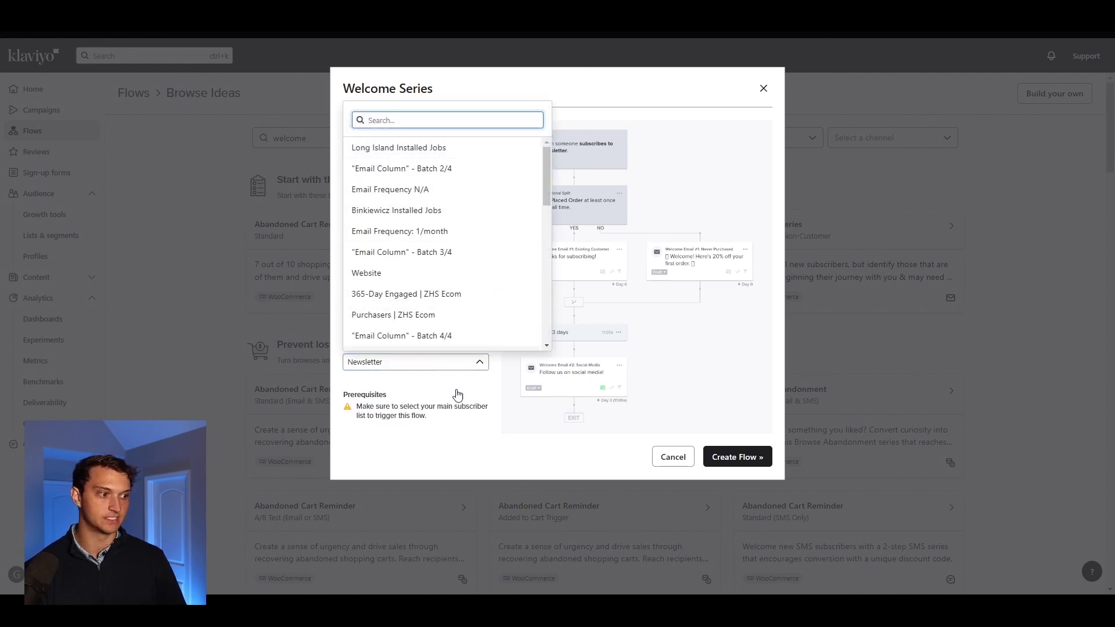
type("all emails")
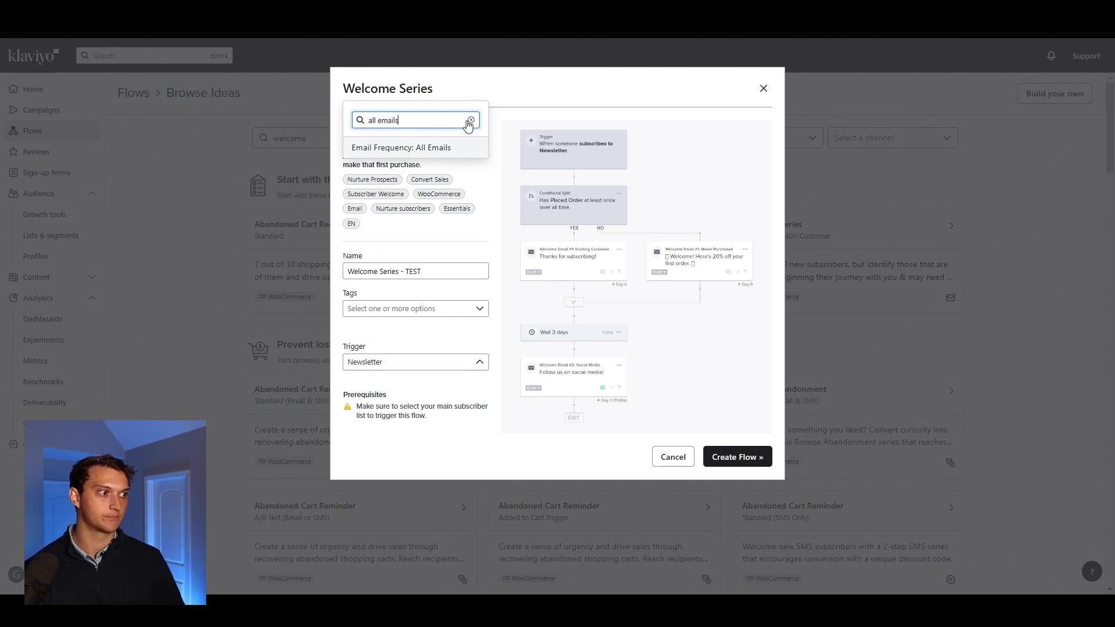
left_click(471, 120)
left_click(486, 428)
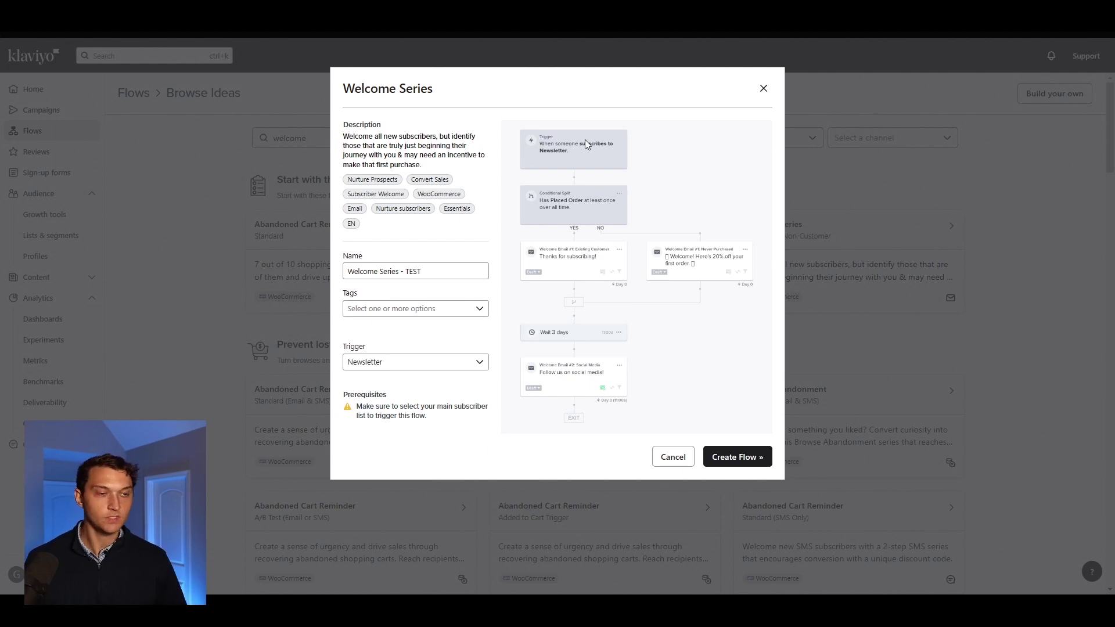
left_click(748, 457)
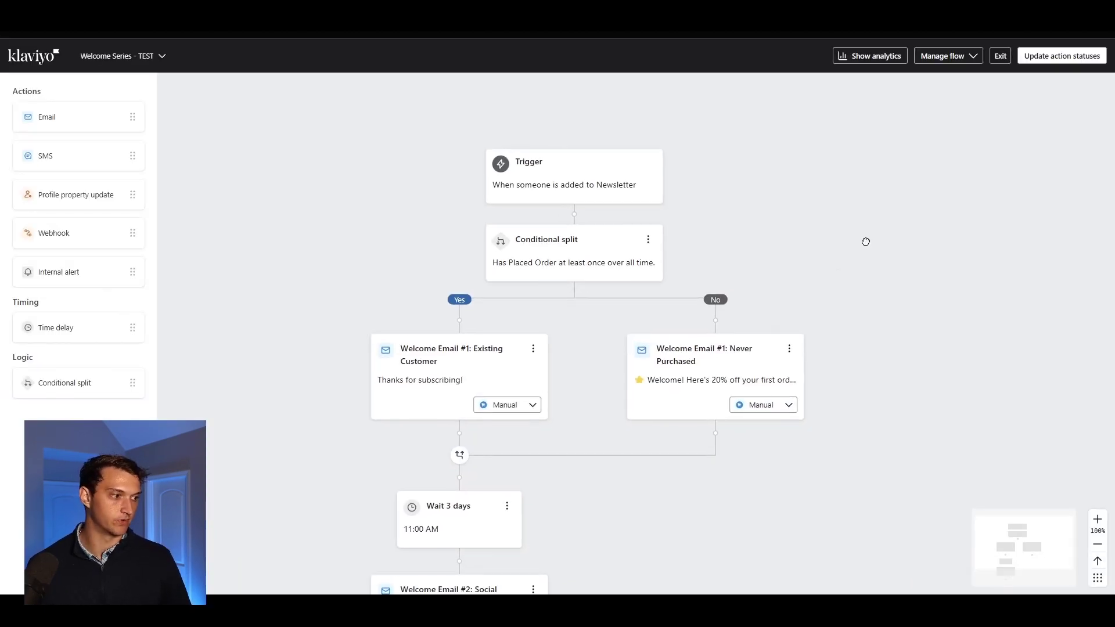
Open the Newsletter trigger's settings and review the Profile filters section
left_click(564, 173)
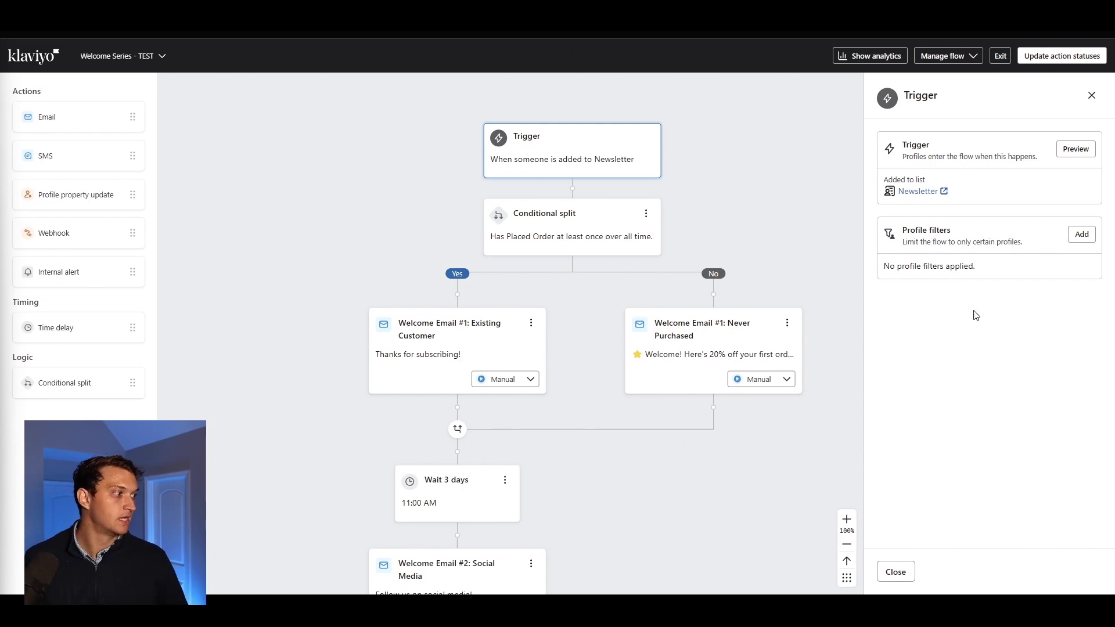
left_click_drag(897, 235, 1043, 274)
left_click(1043, 275)
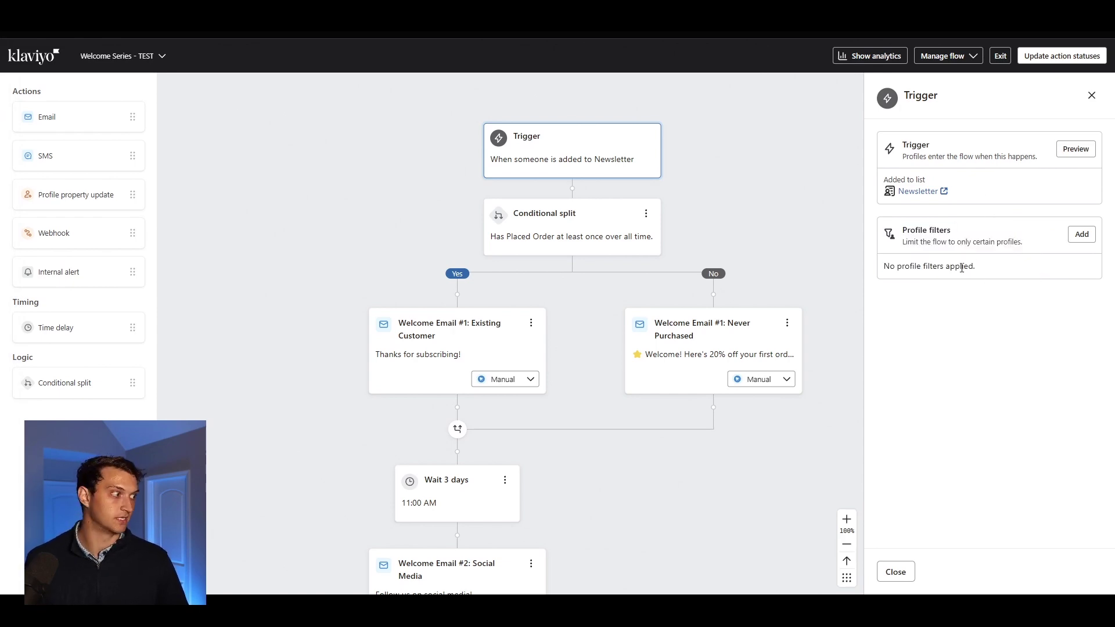
mouse_move(907, 228)
left_mouse_down()
mouse_move(998, 234)
mouse_move(900, 239)
mouse_move(907, 223)
left_mouse_up()
left_click(998, 235)
left_click(989, 273)
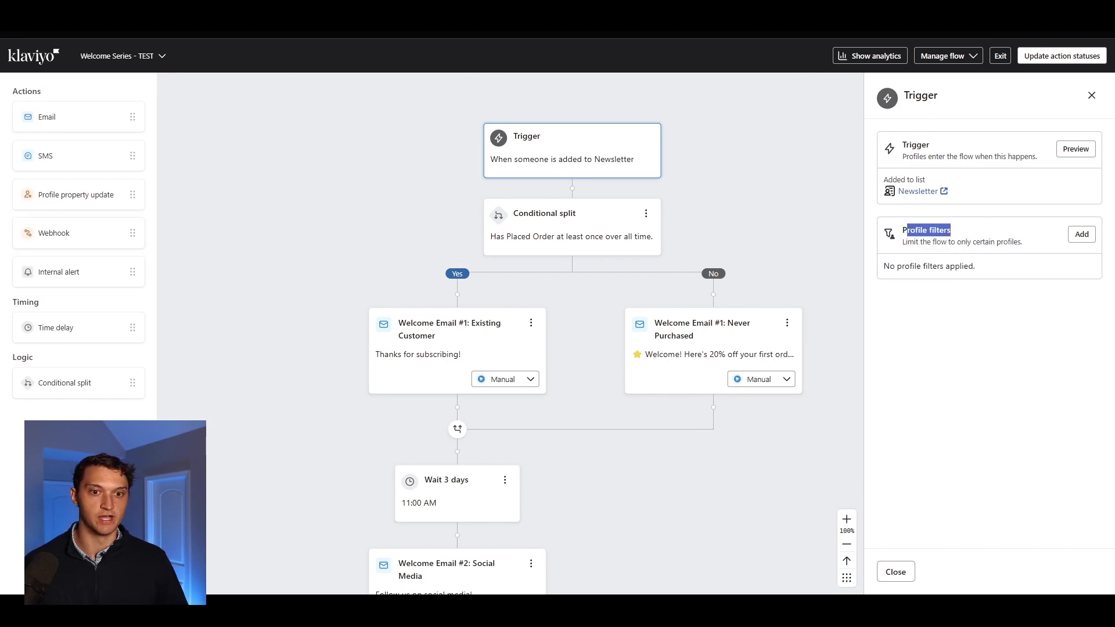
left_click(1027, 268)
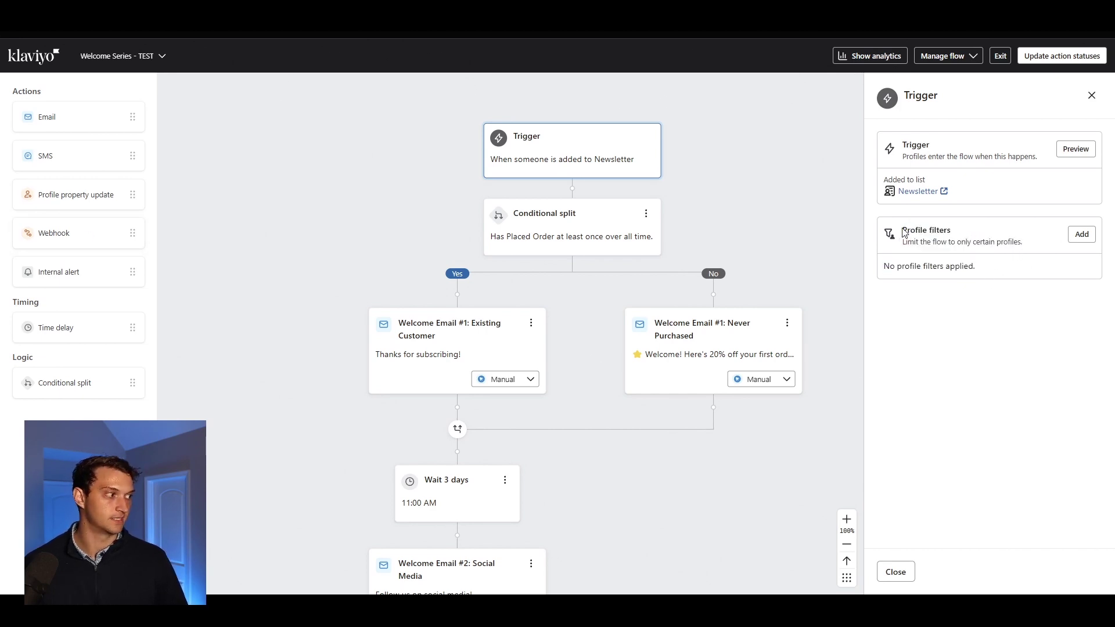
left_click_drag(903, 232, 1022, 266)
Start a profile filter, cancel it without adding anything, and close the trigger settings
left_click(1081, 234)
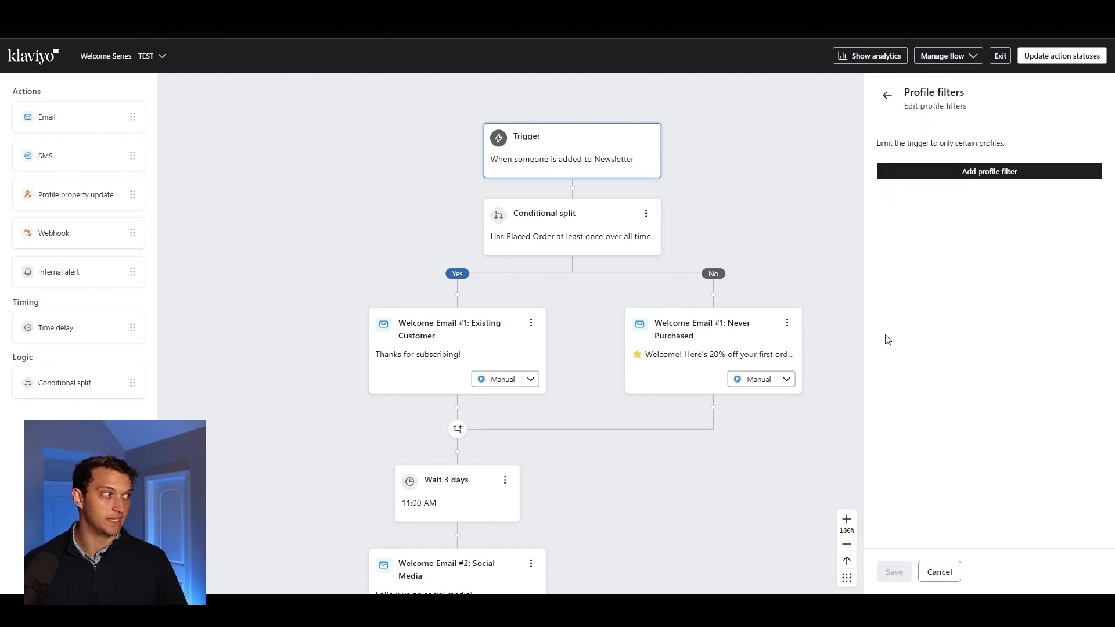
left_click(966, 174)
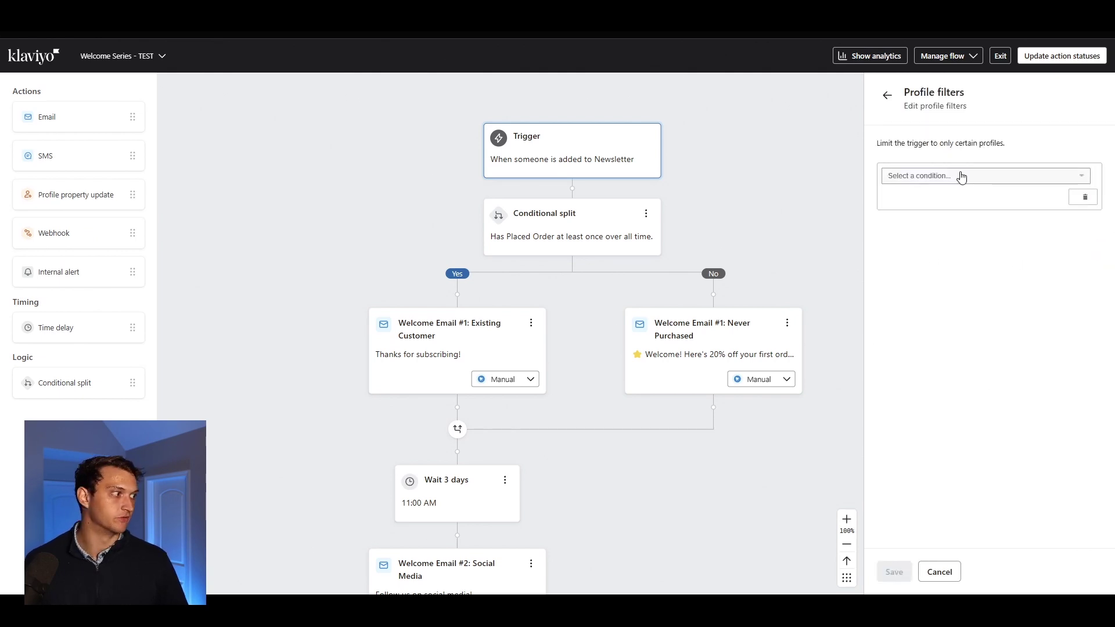
left_click(961, 176)
left_click(886, 94)
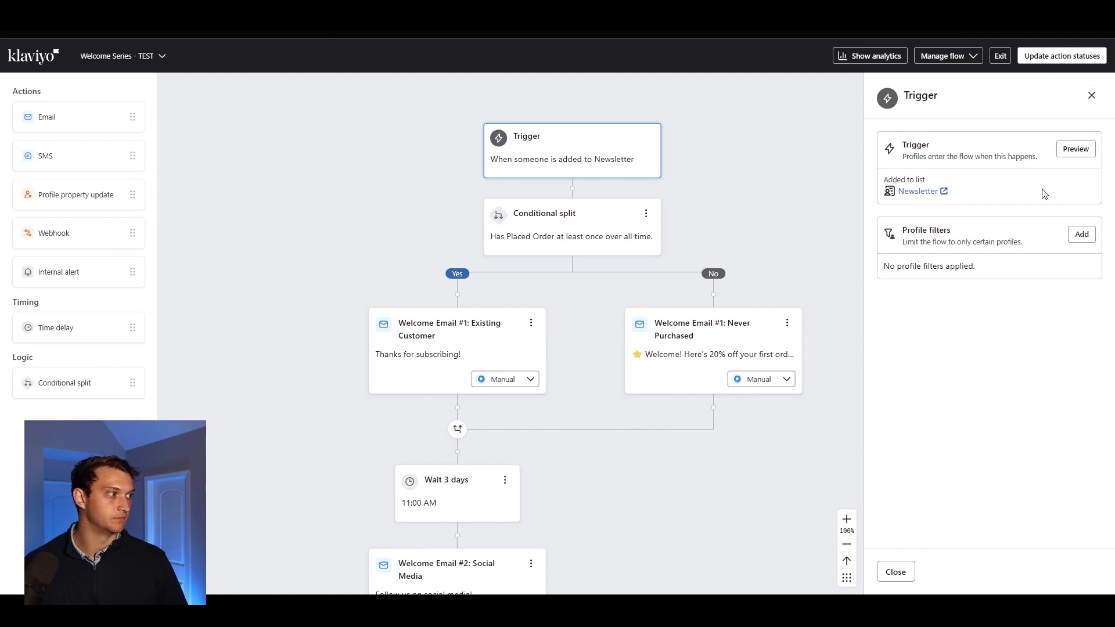
left_click(1090, 99)
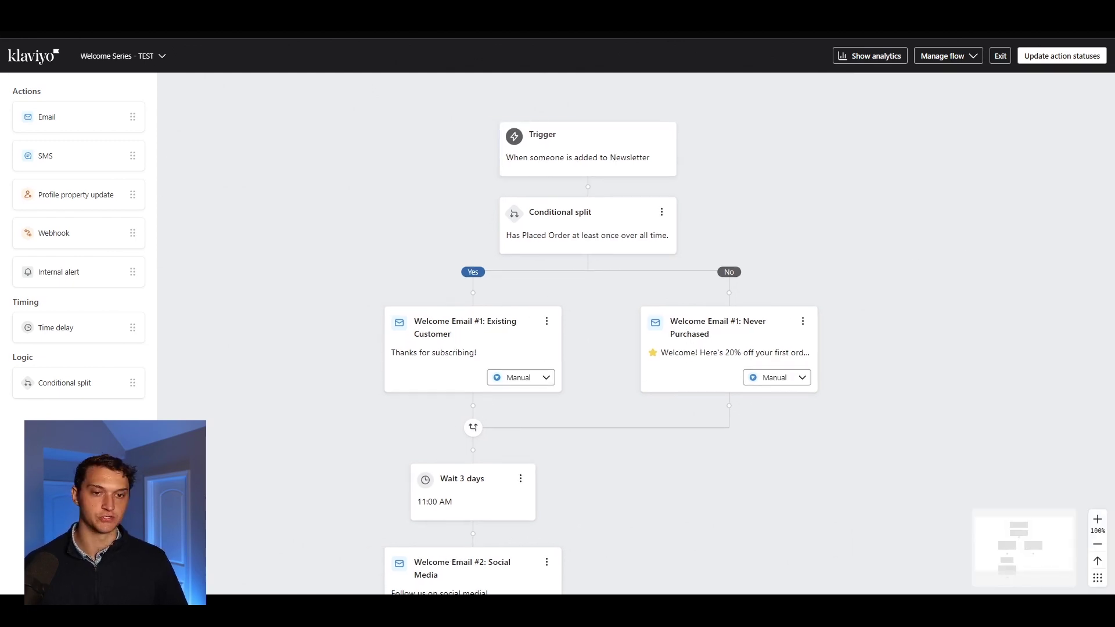
Review the Existing Customer, Never Purchased and Social Media welcome email details
scroll(928, 455, "down", 2)
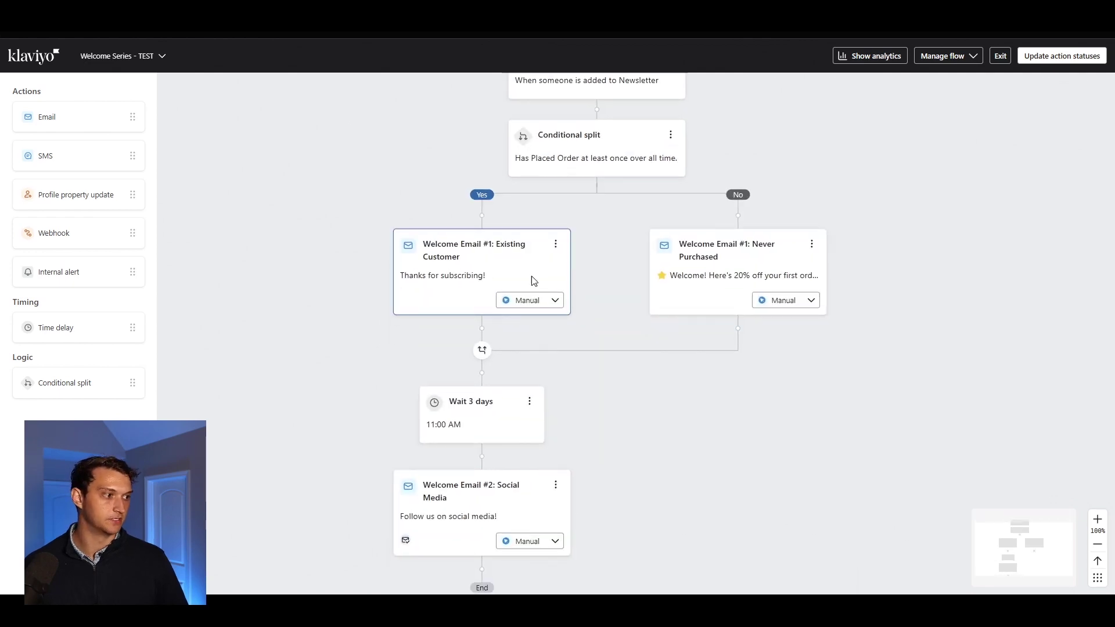
left_click(459, 279)
left_click(563, 198)
left_click(302, 487)
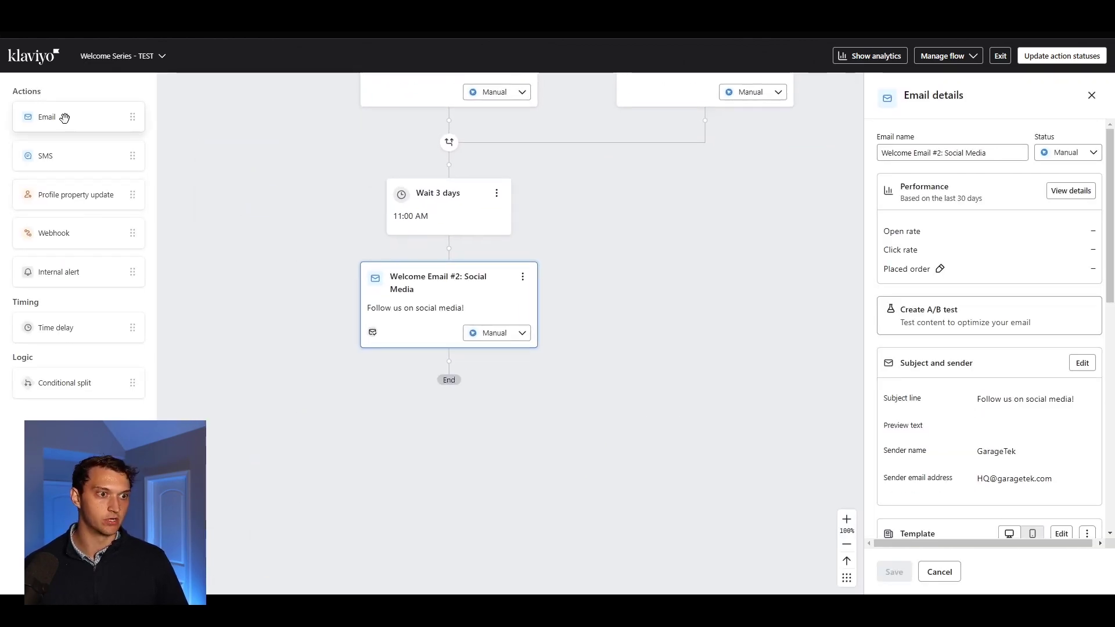
Add a new Email #4 step after Welcome Email #2: Social Media and open its settings
left_click_drag(64, 116, 443, 356)
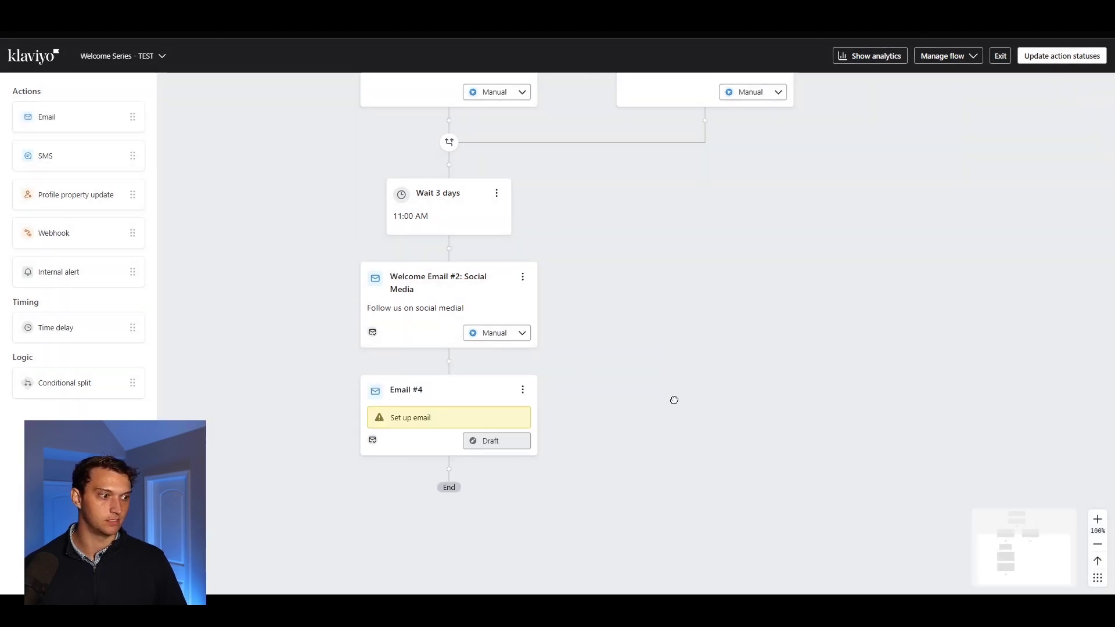
left_click(455, 339)
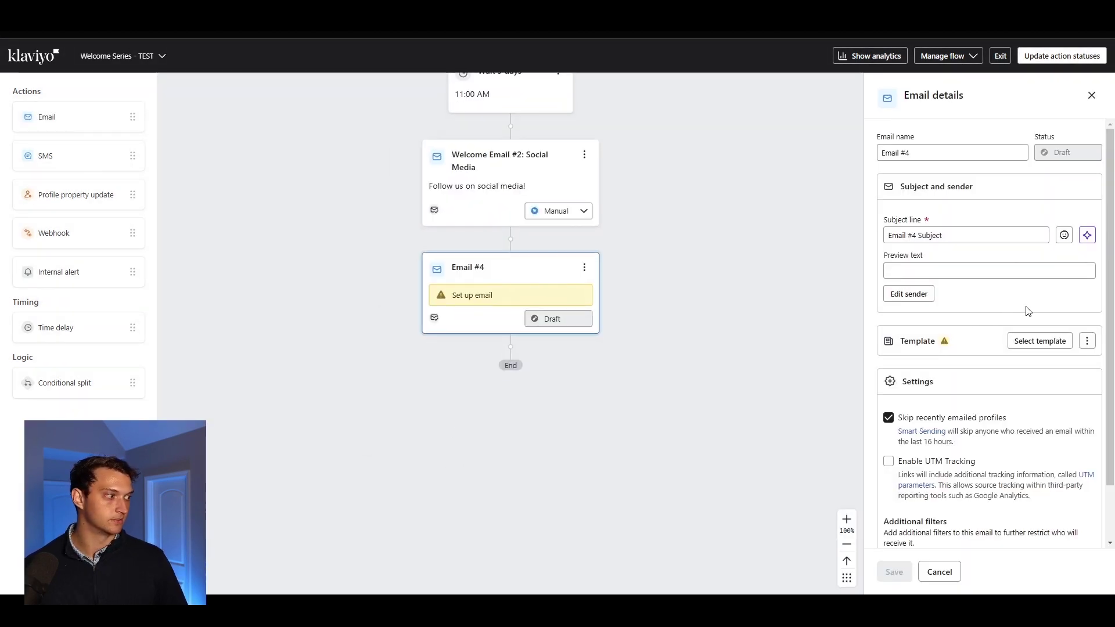
scroll(1073, 303, "down", 1)
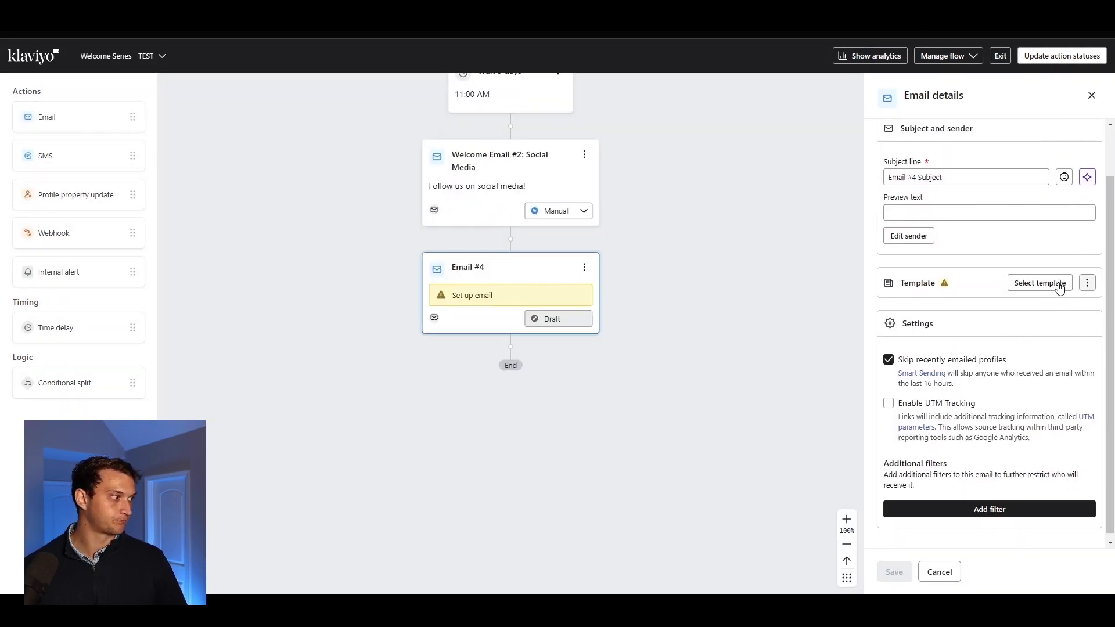
scroll(659, 211, "up", 2)
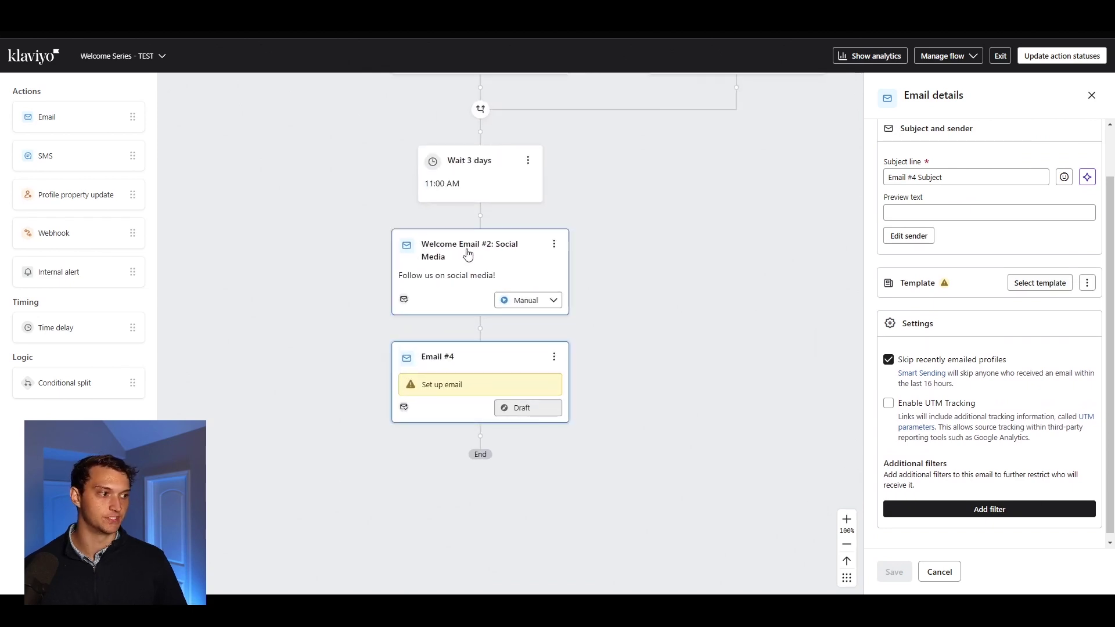
left_click(468, 250)
scroll(1088, 346, "down", 5)
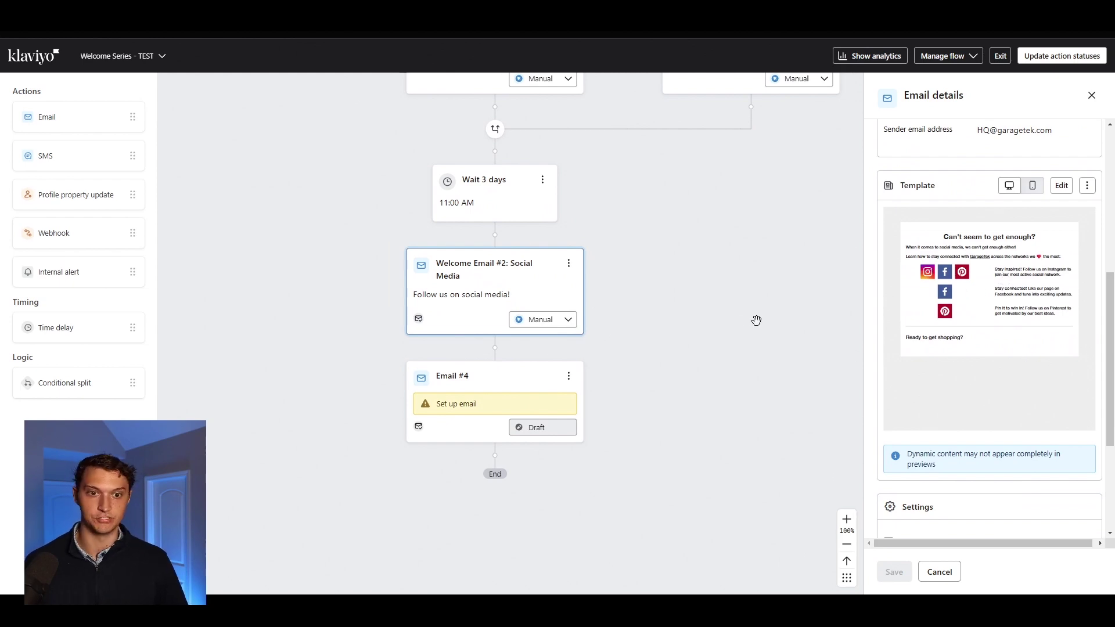
scroll(650, 305, "up", 1)
left_click(490, 385)
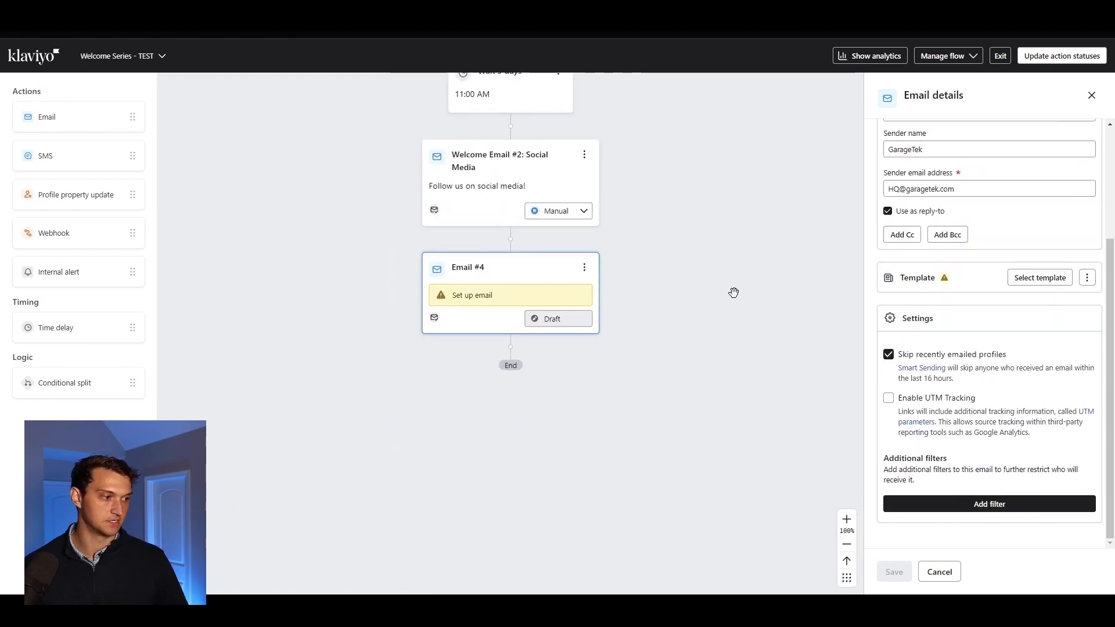
left_click_drag(735, 292, 689, 368)
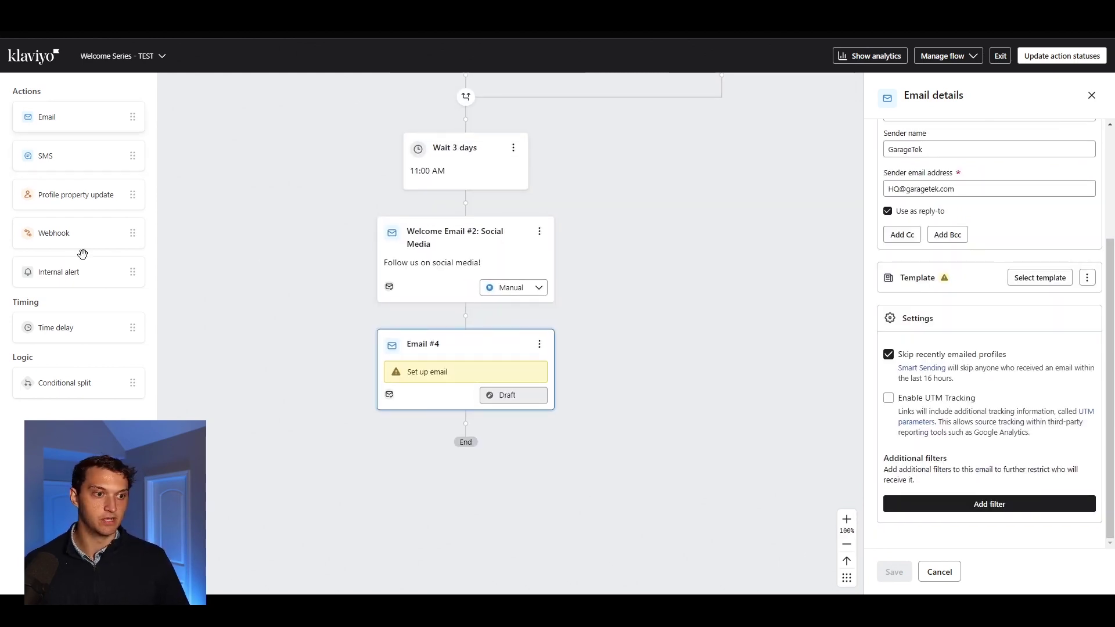
Insert a time delay before Email #4 waiting 2 days until 9:00 AM, and save it
left_click_drag(75, 324, 488, 325)
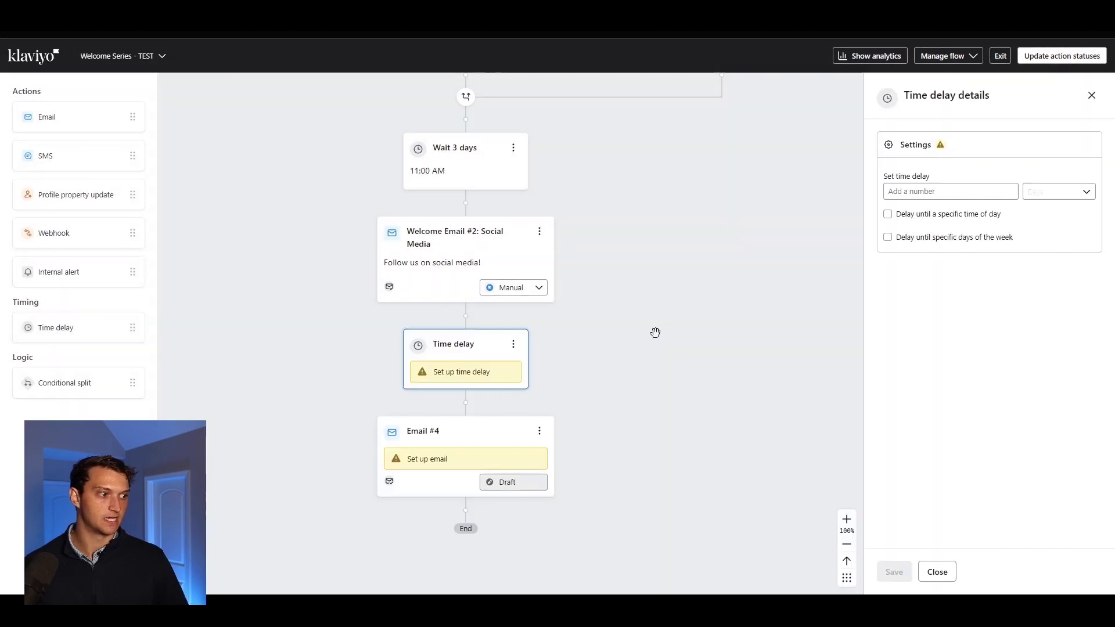
left_click(978, 192)
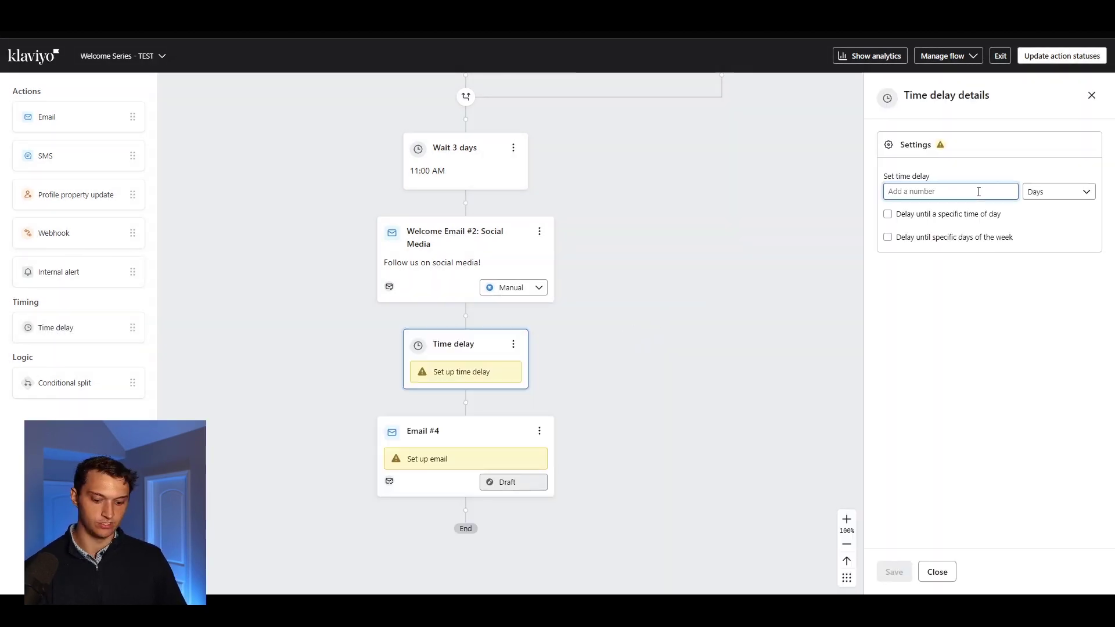
type("2")
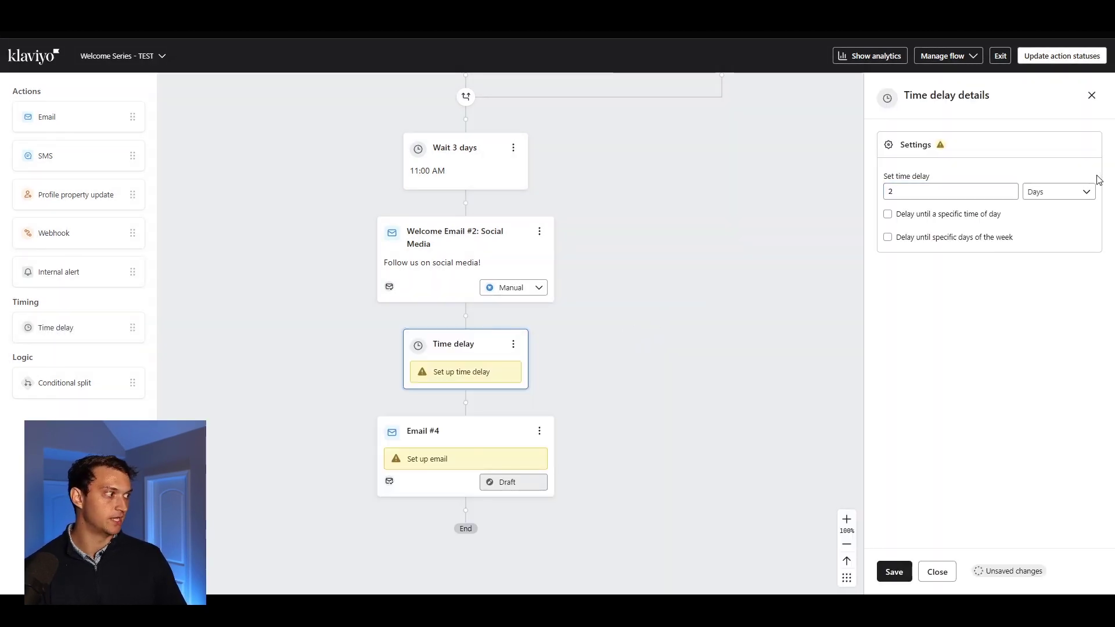
left_click(966, 215)
left_click(952, 245)
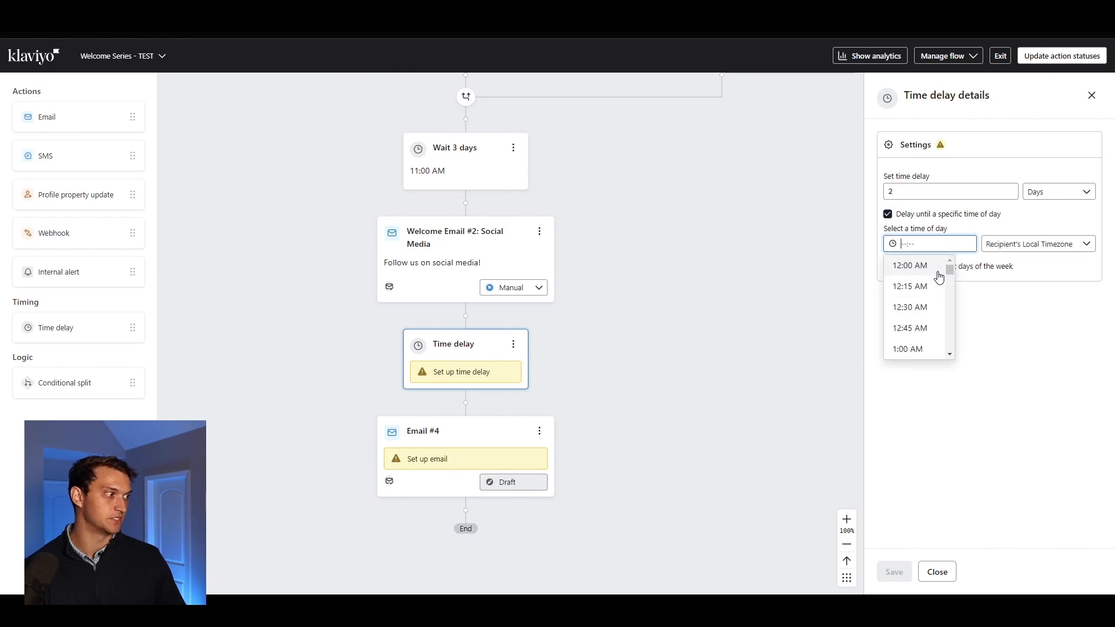
scroll(946, 277, "down", 3)
left_click(926, 249)
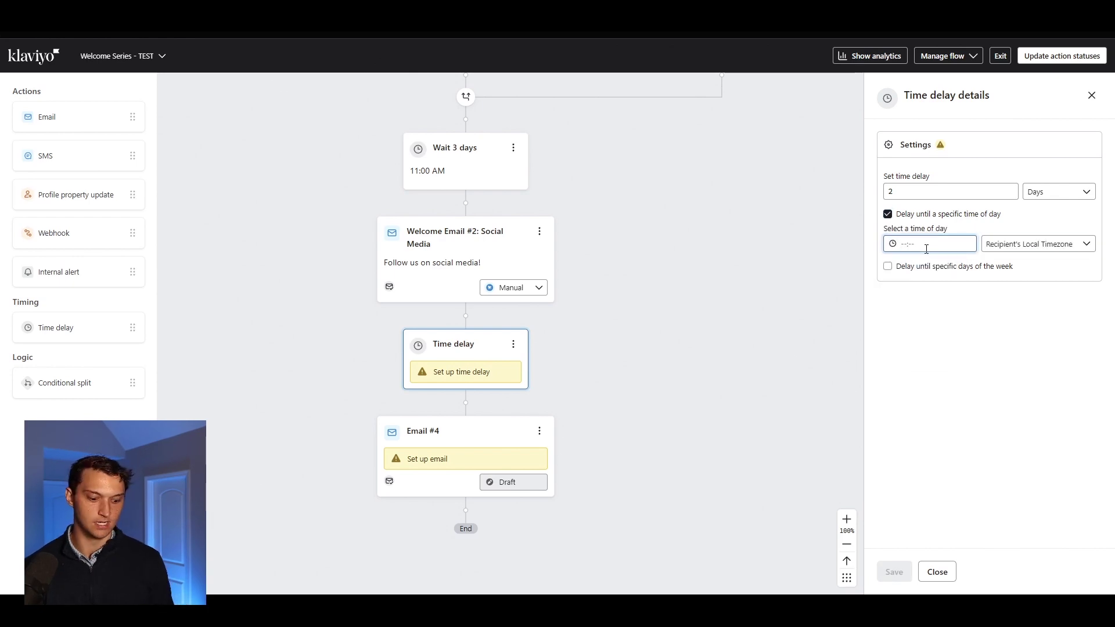
type("9:00")
left_click(921, 325)
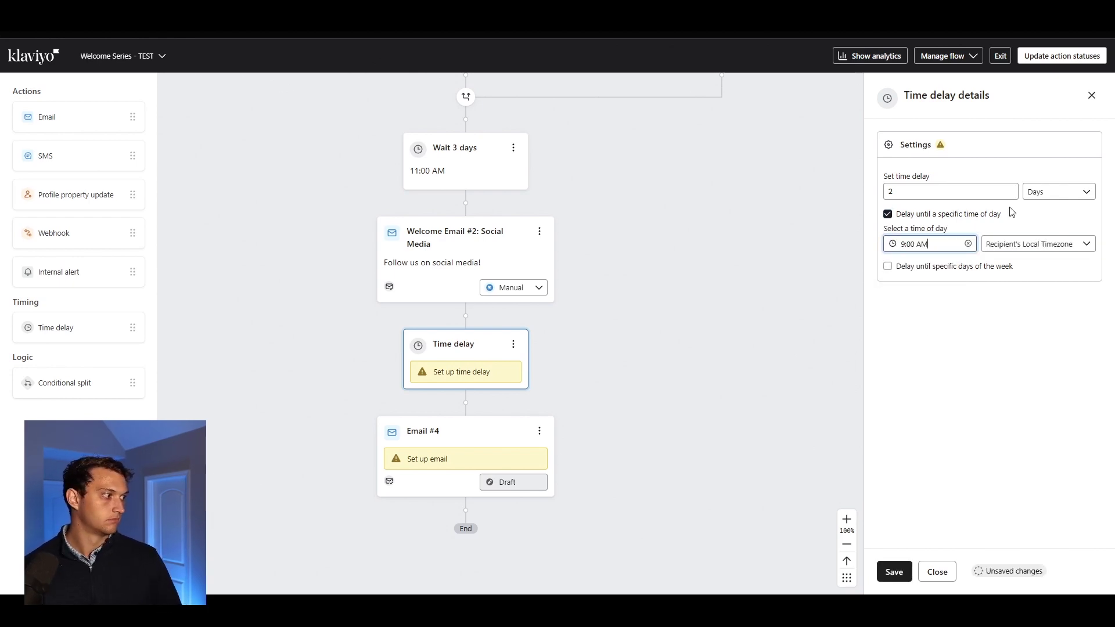
left_click(892, 571)
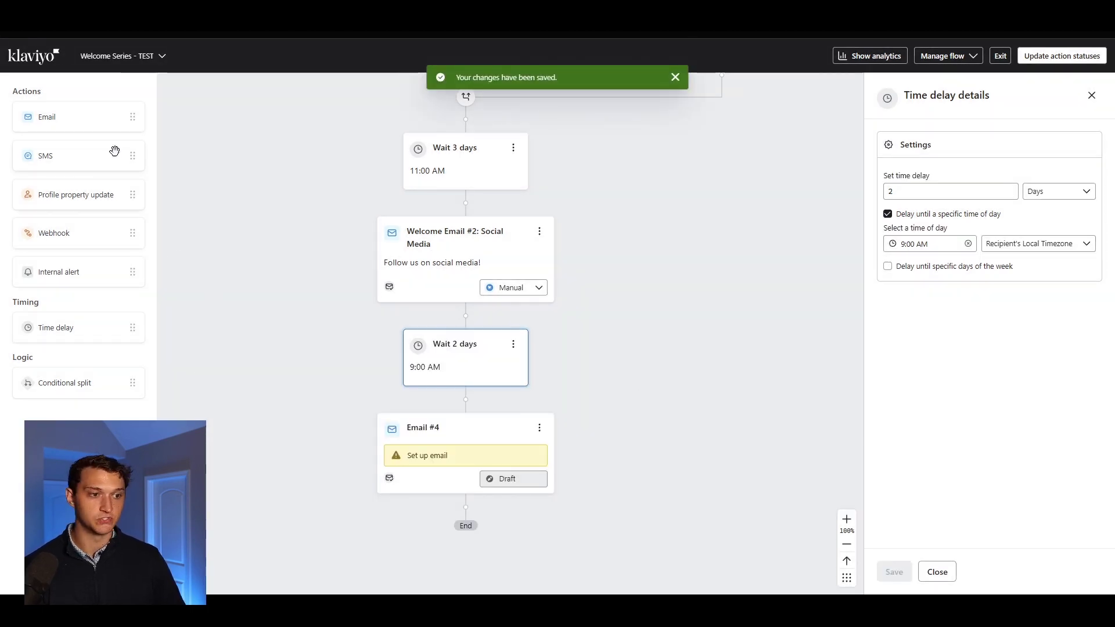
Drop a Conditional split below Email #4, creating Yes and No branches
left_click_drag(87, 383, 462, 514)
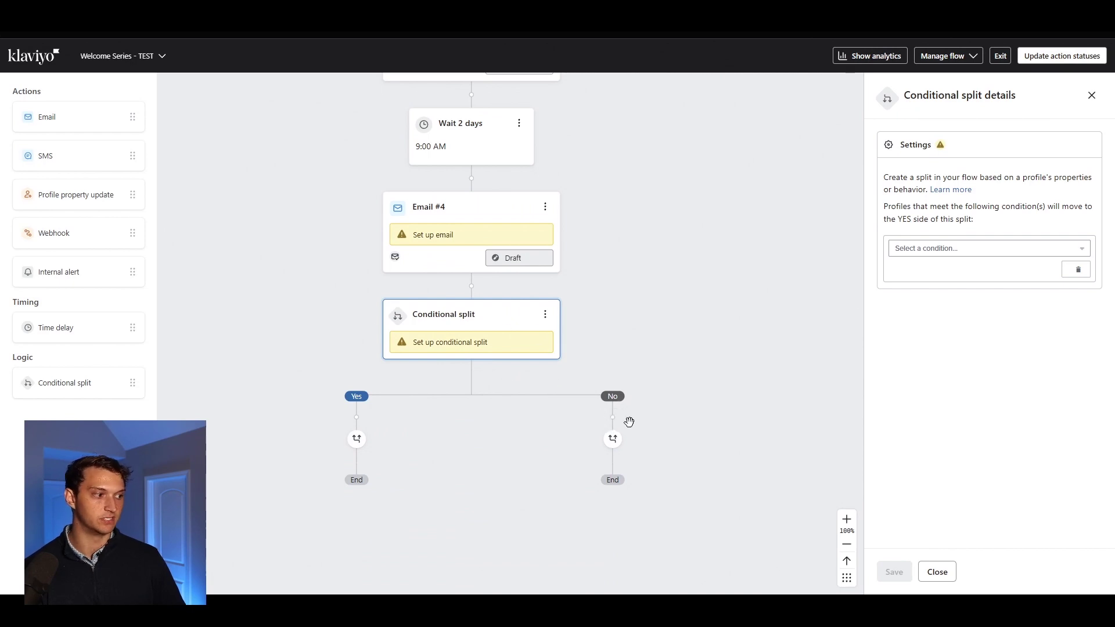
left_click_drag(717, 456, 724, 426)
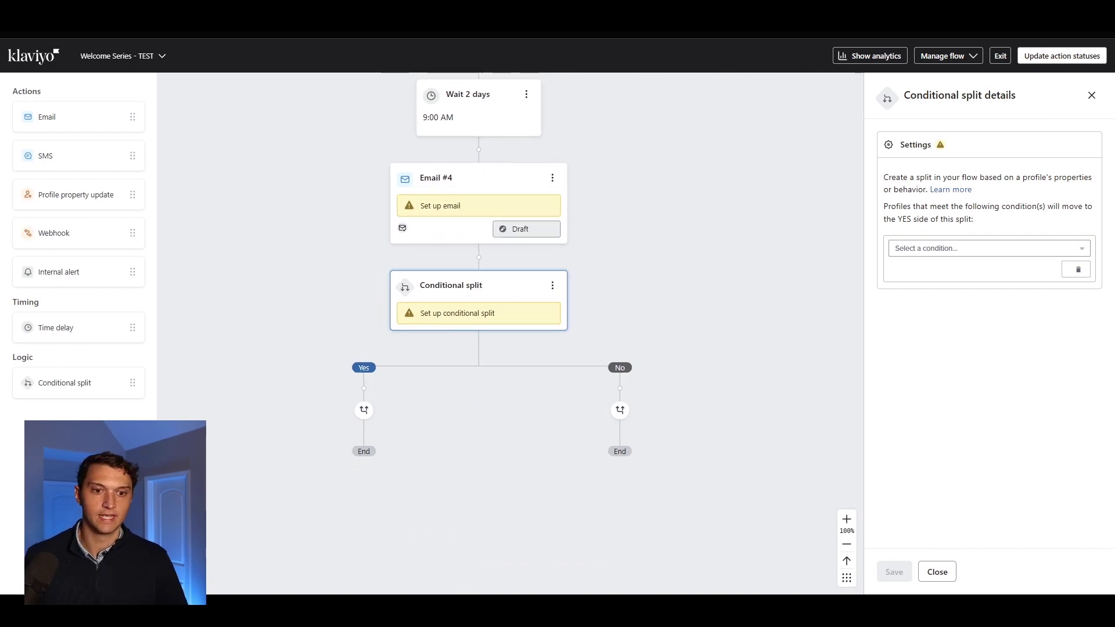
Add an Image block below the header image in Welcome Email #2: Social Media's template, then exit the editor
scroll(732, 275, "up", 1)
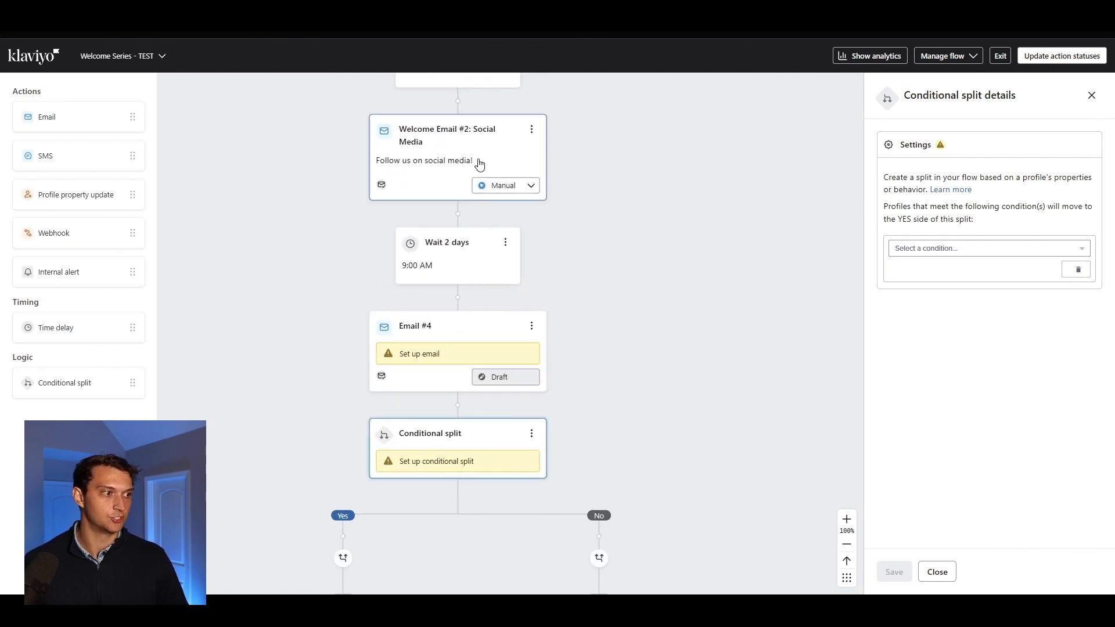
left_click(418, 171)
scroll(1050, 310, "down", 2)
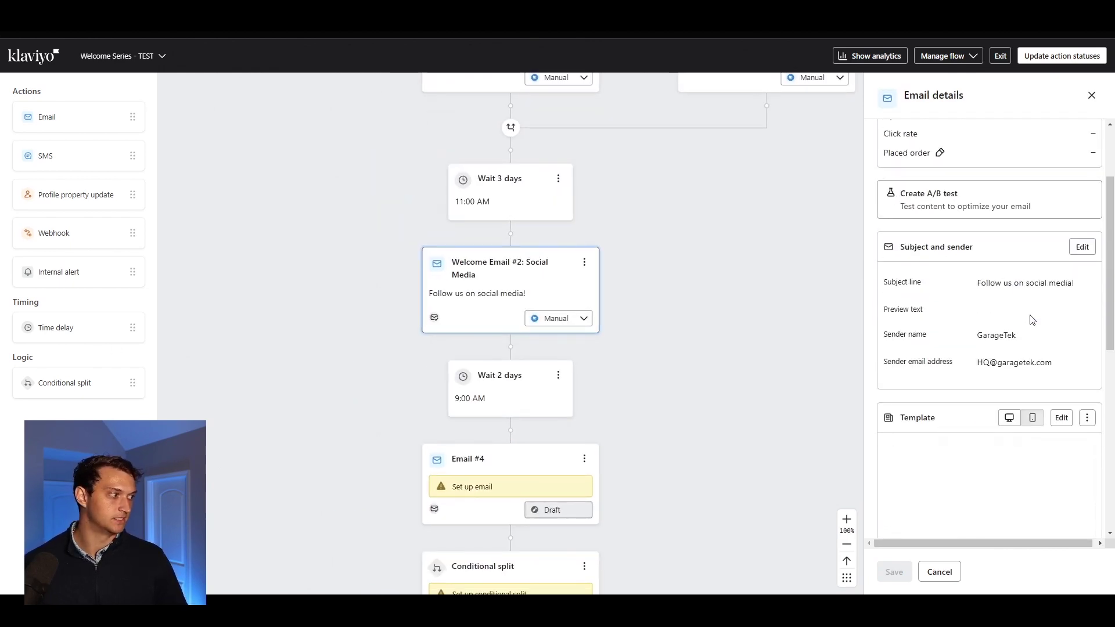
scroll(1063, 283, "down", 3)
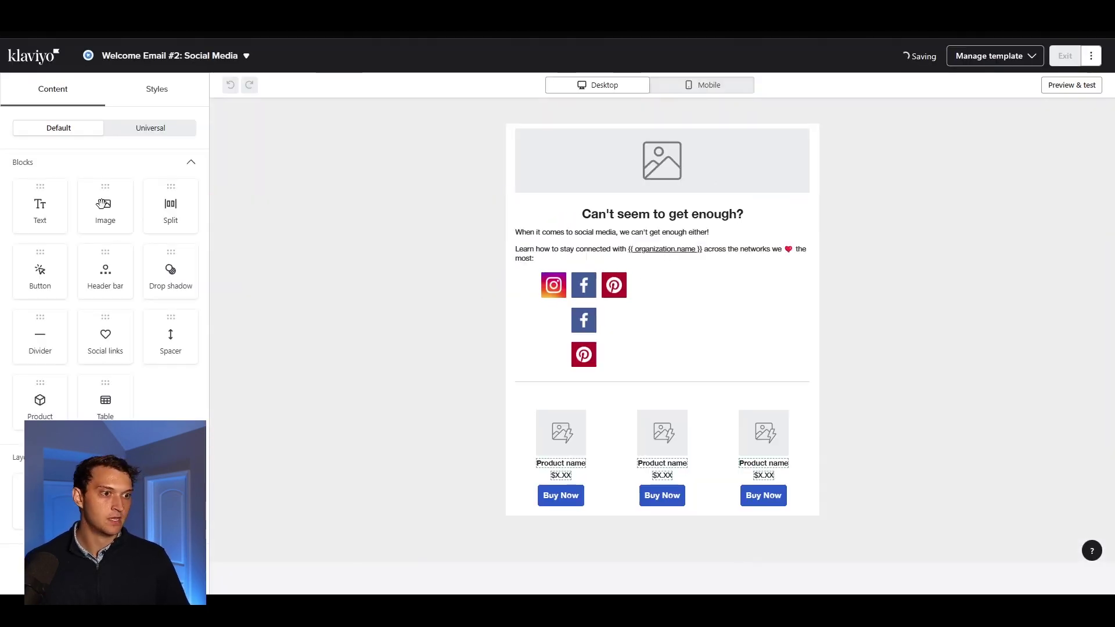
left_click_drag(104, 203, 705, 223)
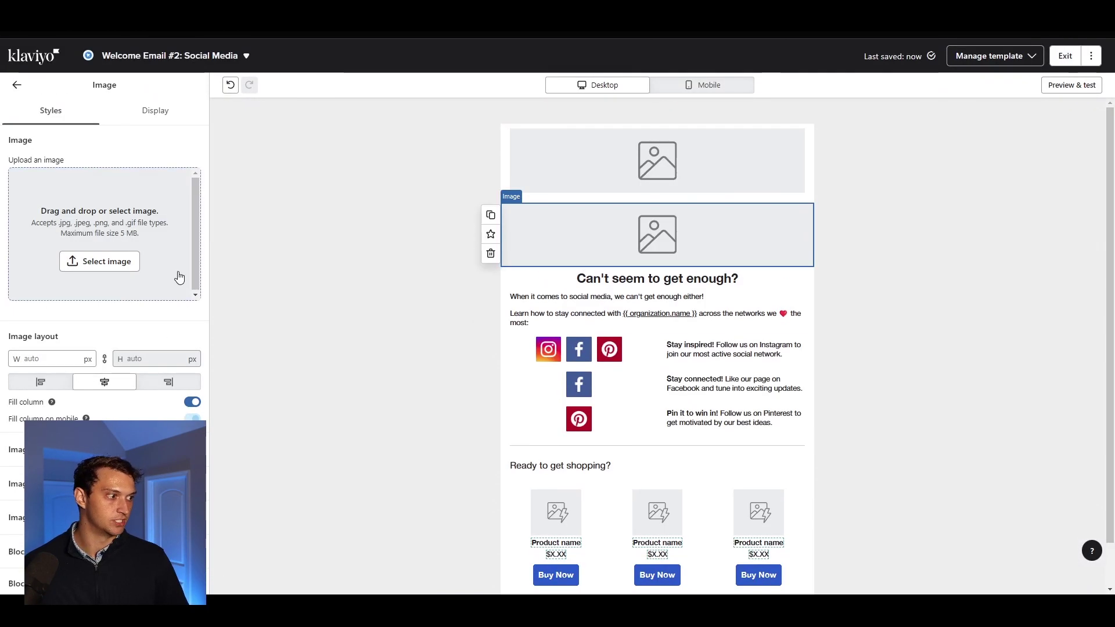
left_click(21, 90)
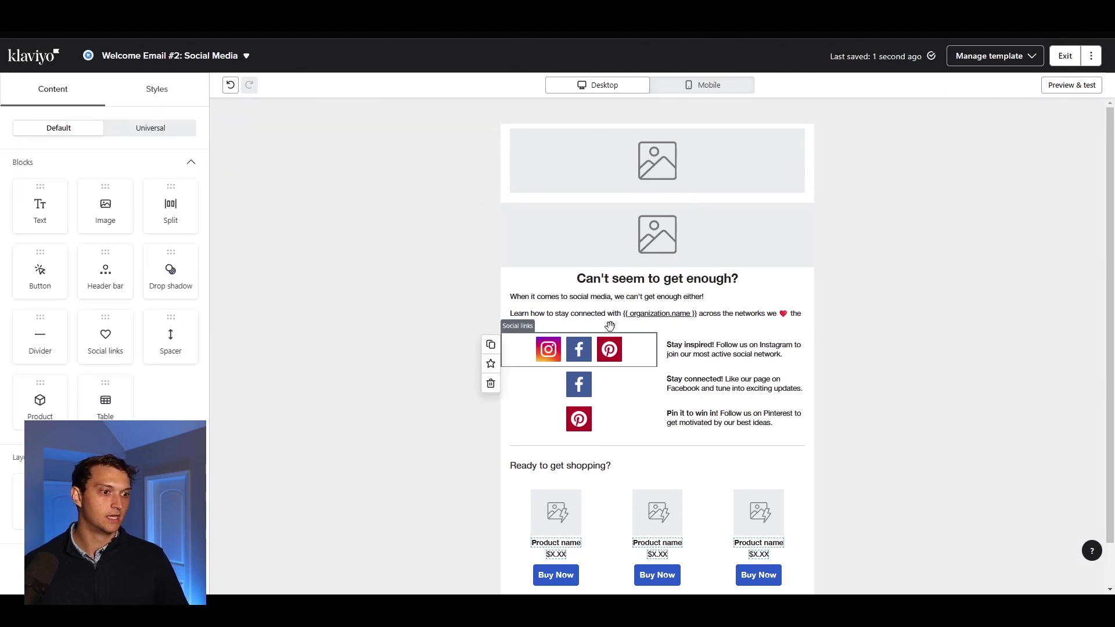
scroll(632, 279, "down", 1)
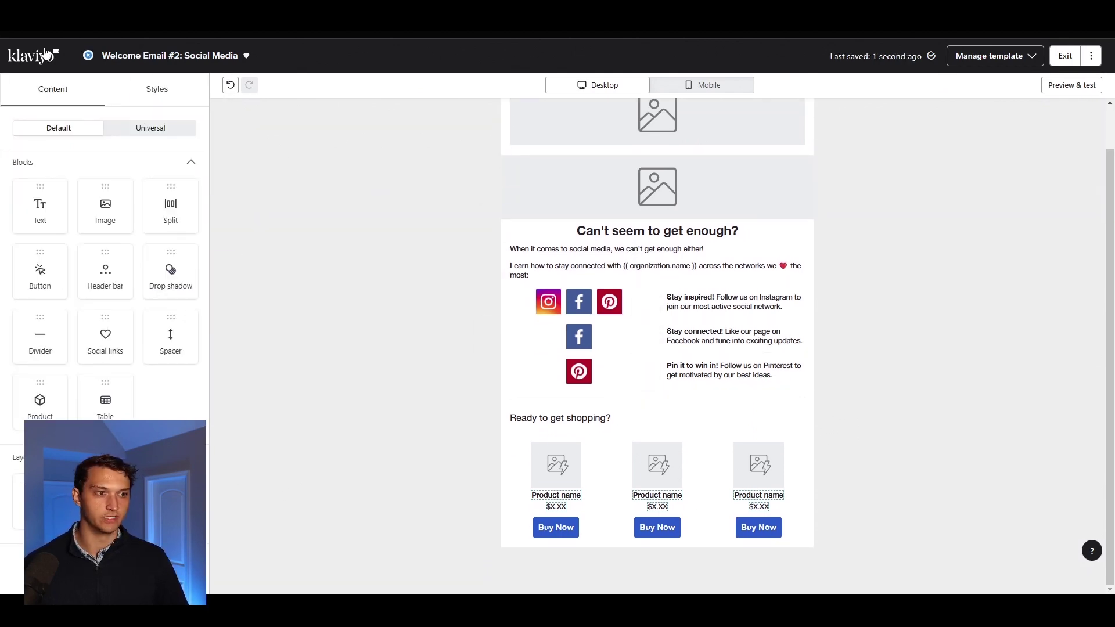
left_click(29, 39)
Leave the template editor, then review the first conditional split and Welcome Email #1: Never Purchased
left_click(609, 79)
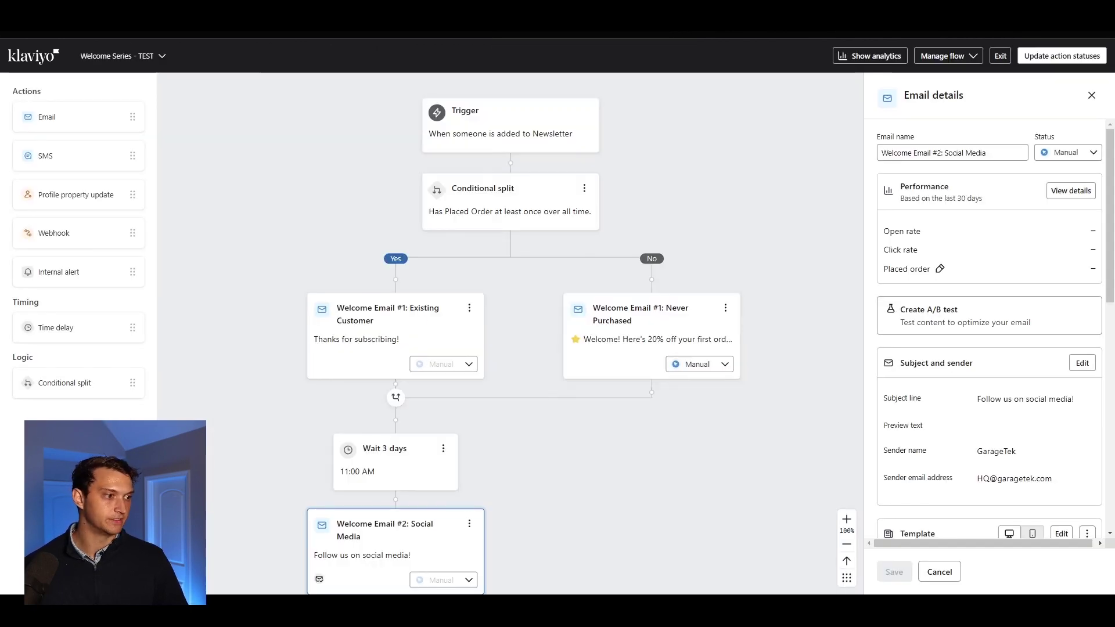
scroll(740, 226, "up", 1)
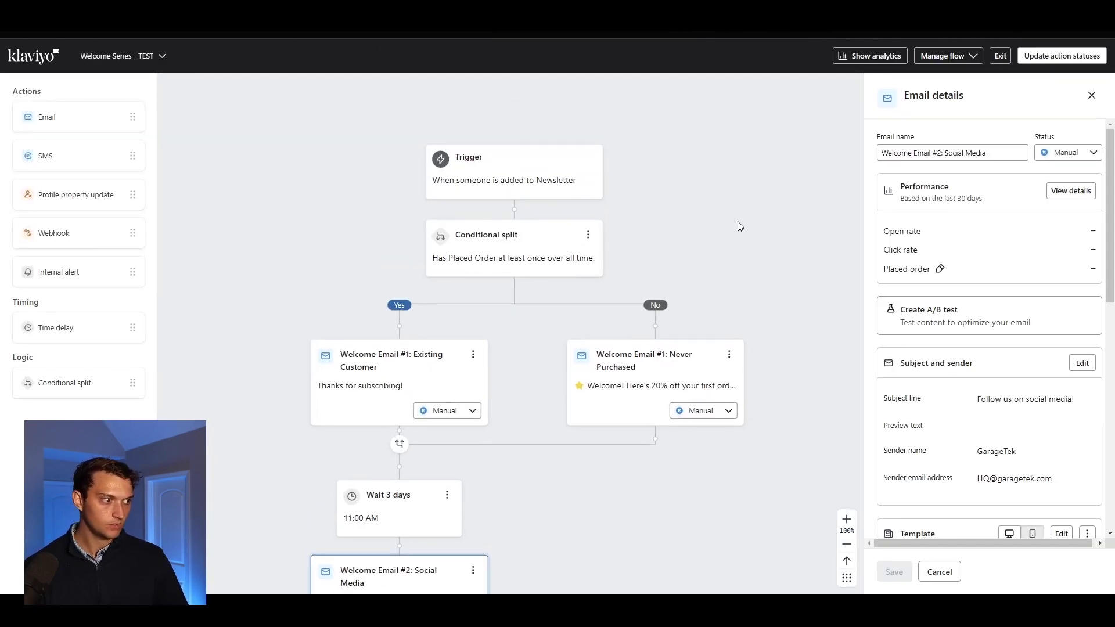
left_click(506, 253)
scroll(465, 251, "down", 2)
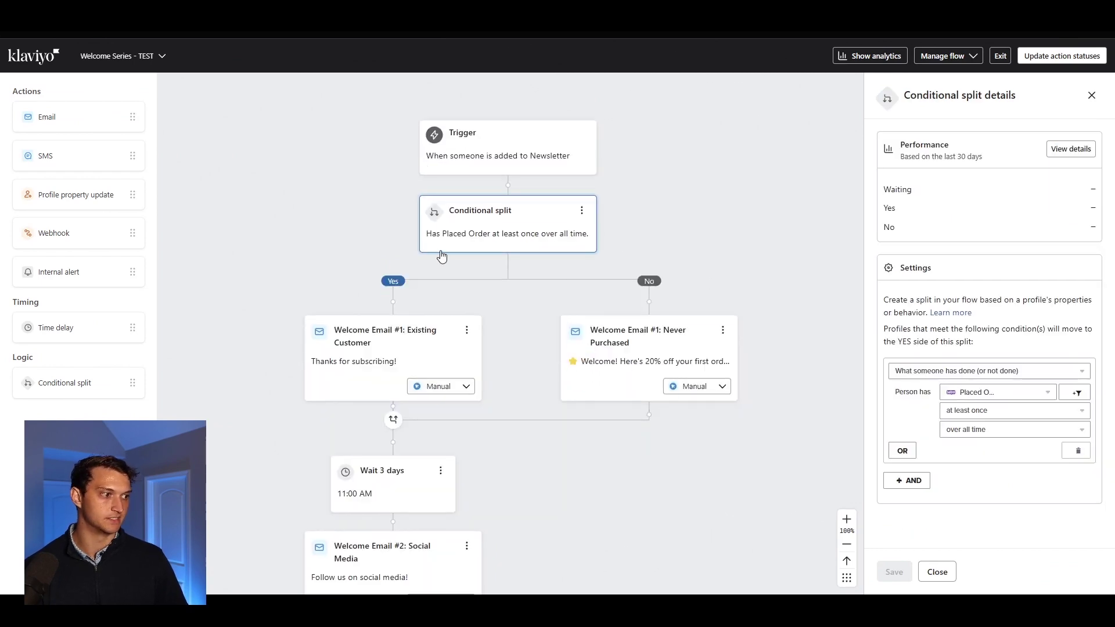
left_click_drag(675, 224, 719, 209)
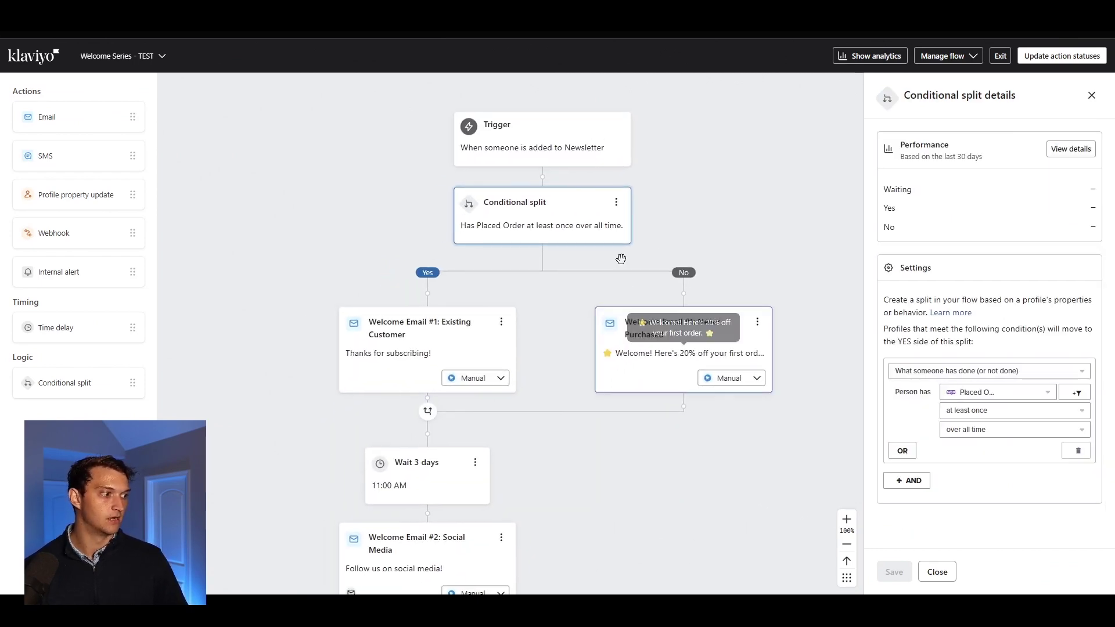
left_click(714, 341)
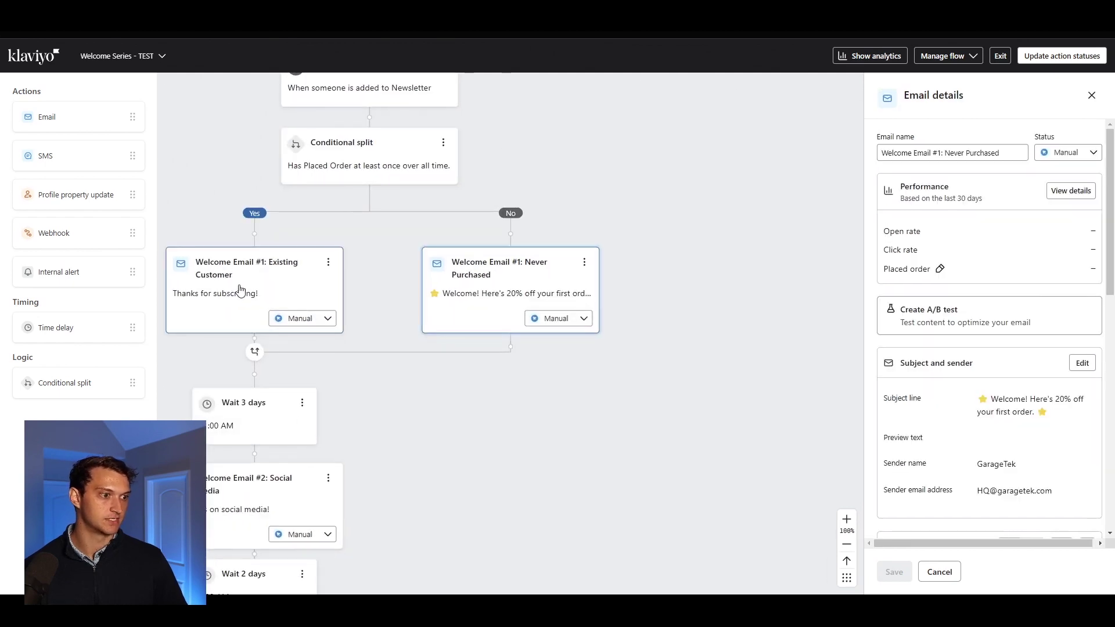
scroll(654, 247, "down", 6)
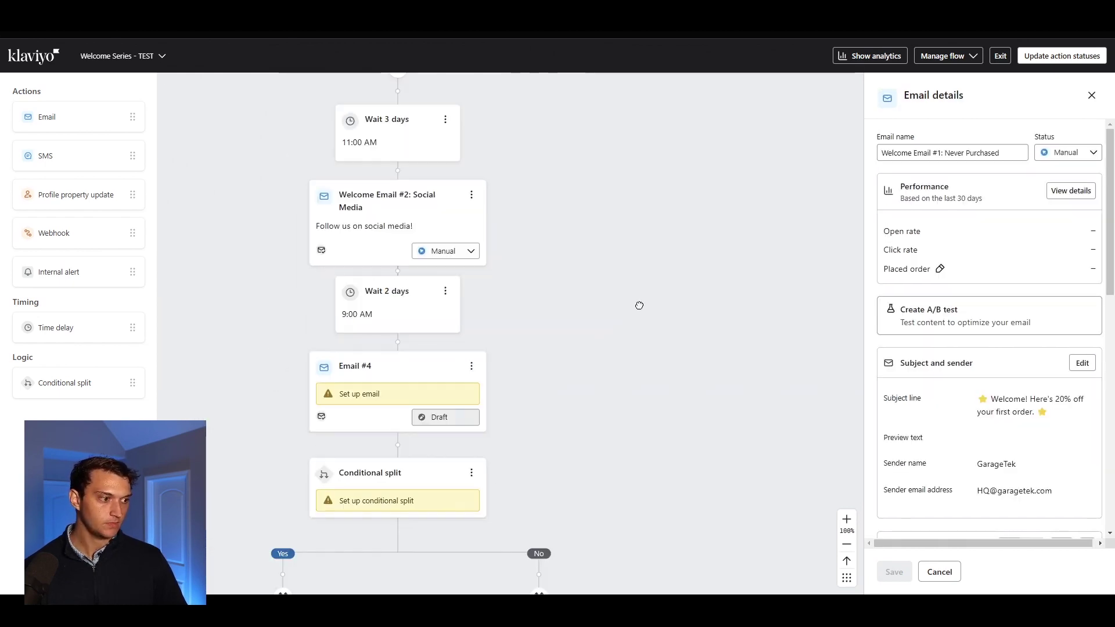
scroll(763, 318, "up", 5)
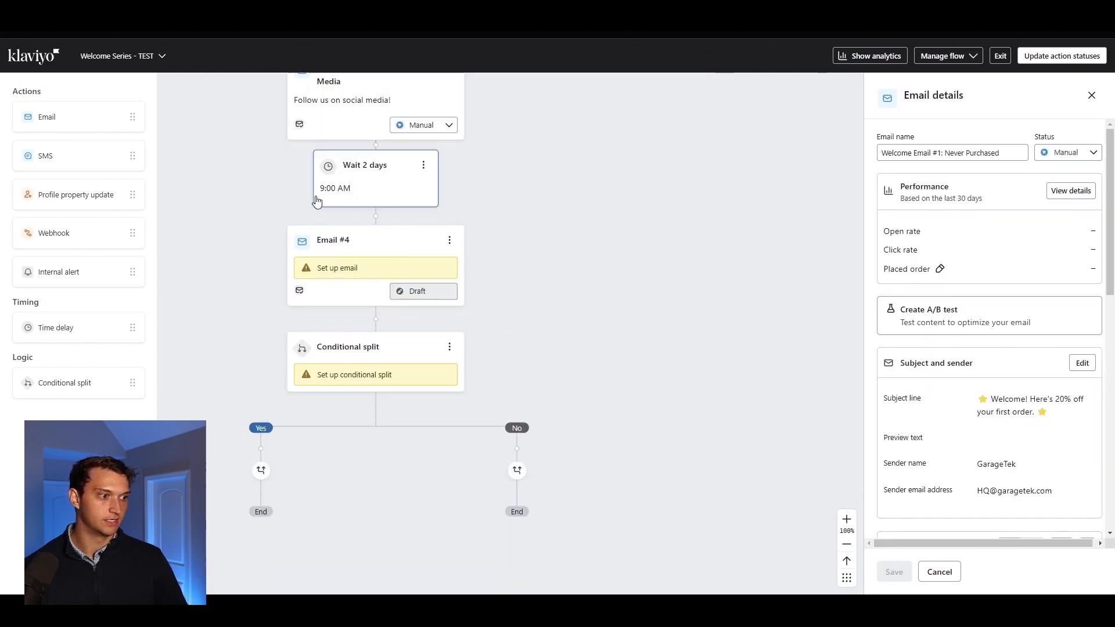
scroll(646, 396, "up", 2)
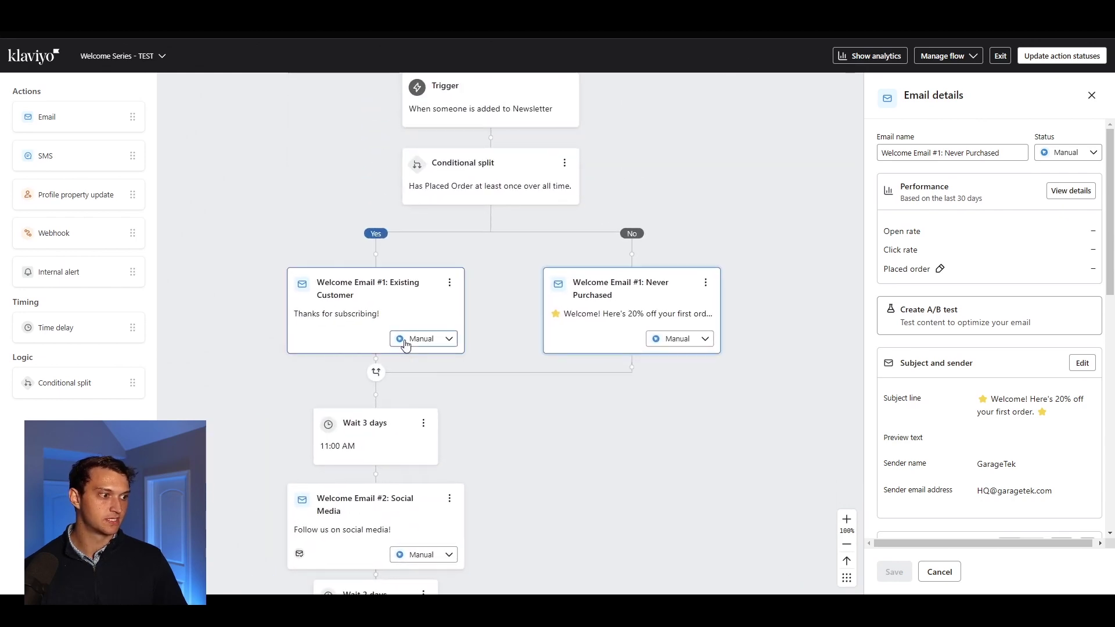
Open Manage flow's bulk action status update, pick Live, then cancel without applying
scroll(619, 241, "up", 1)
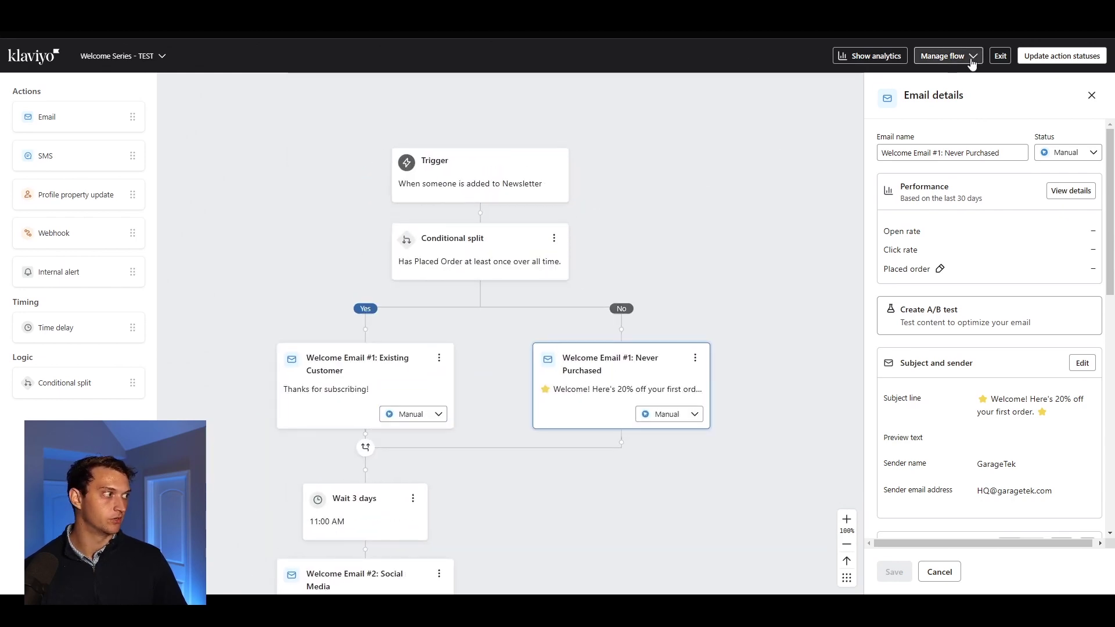
left_click(947, 55)
left_click(1051, 56)
left_click(496, 351)
left_click(430, 411)
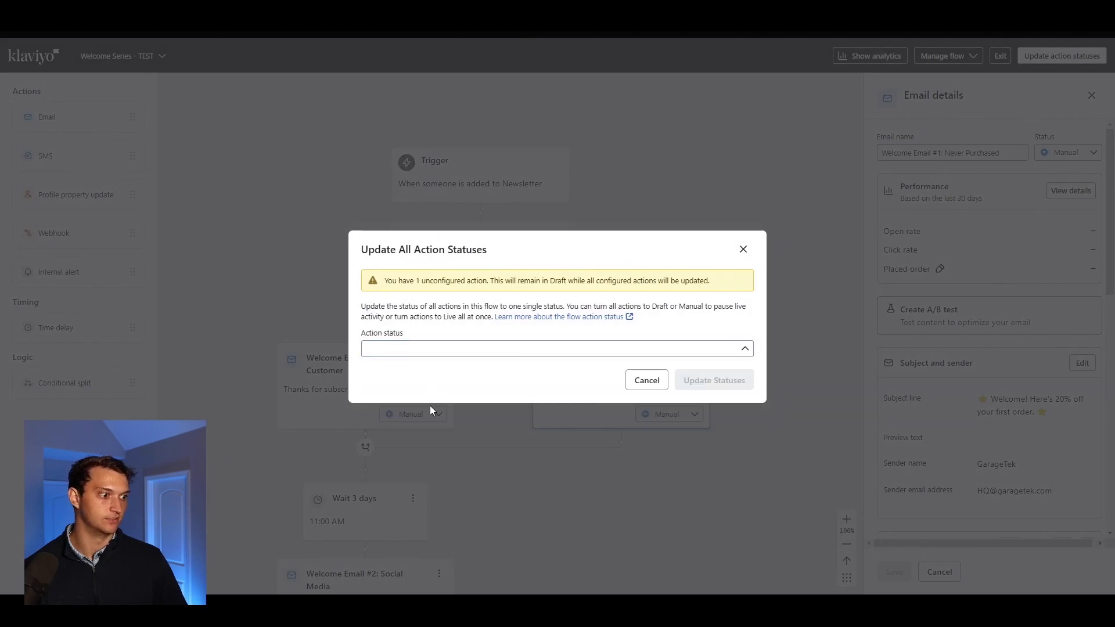
left_click(633, 381)
Switch Welcome Email #1: Existing Customer's status to Live, then to Draft
scroll(668, 302, "down", 2)
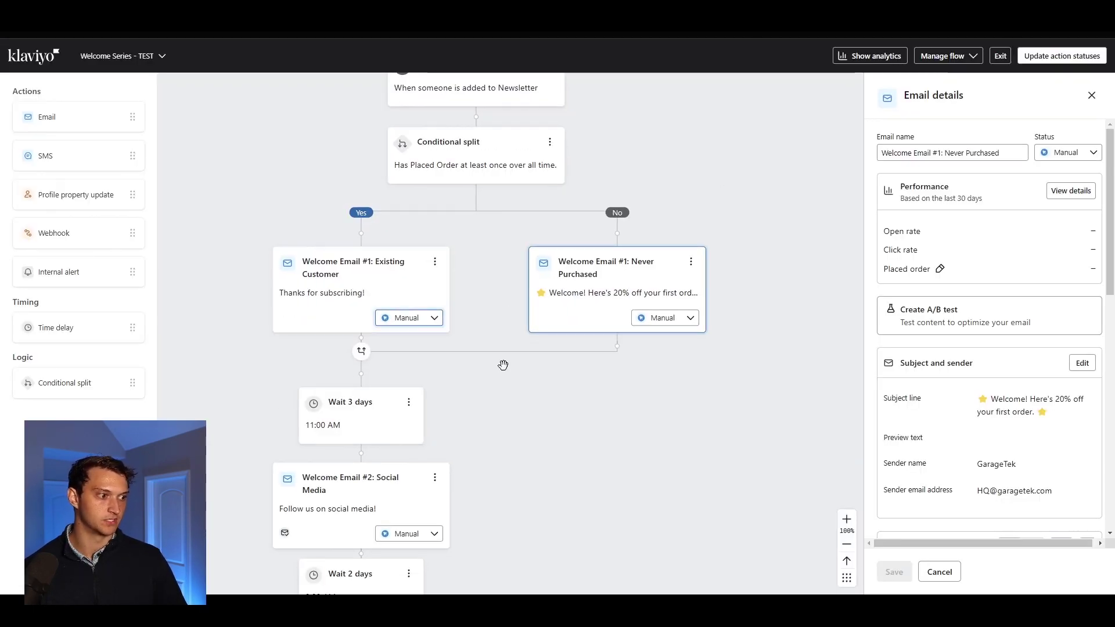
left_click(418, 322)
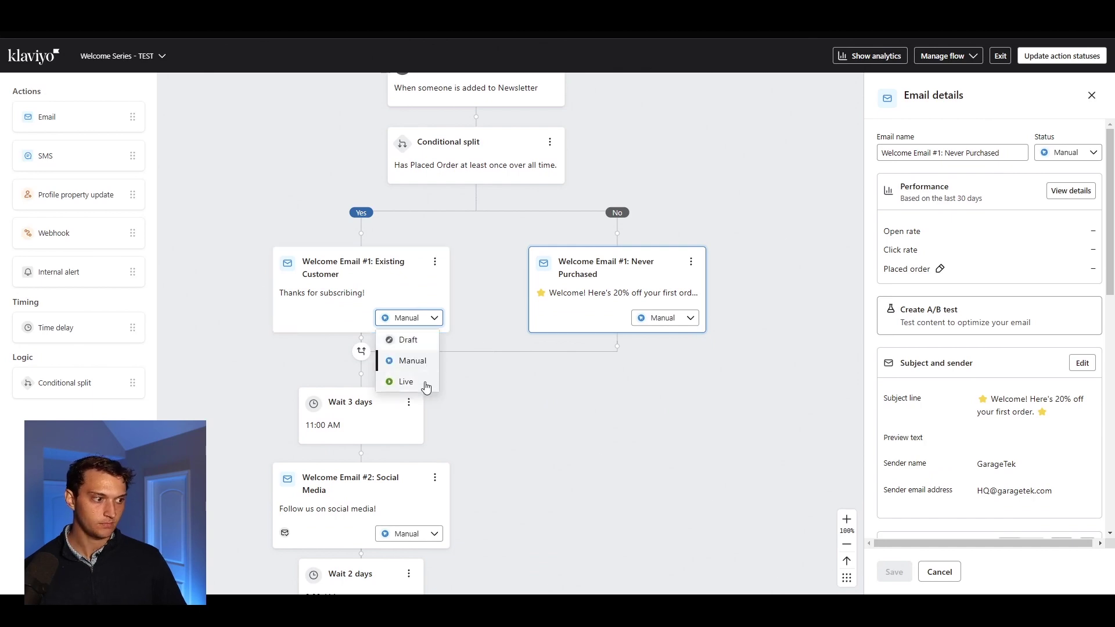
left_click(517, 350)
scroll(697, 227, "up", 1)
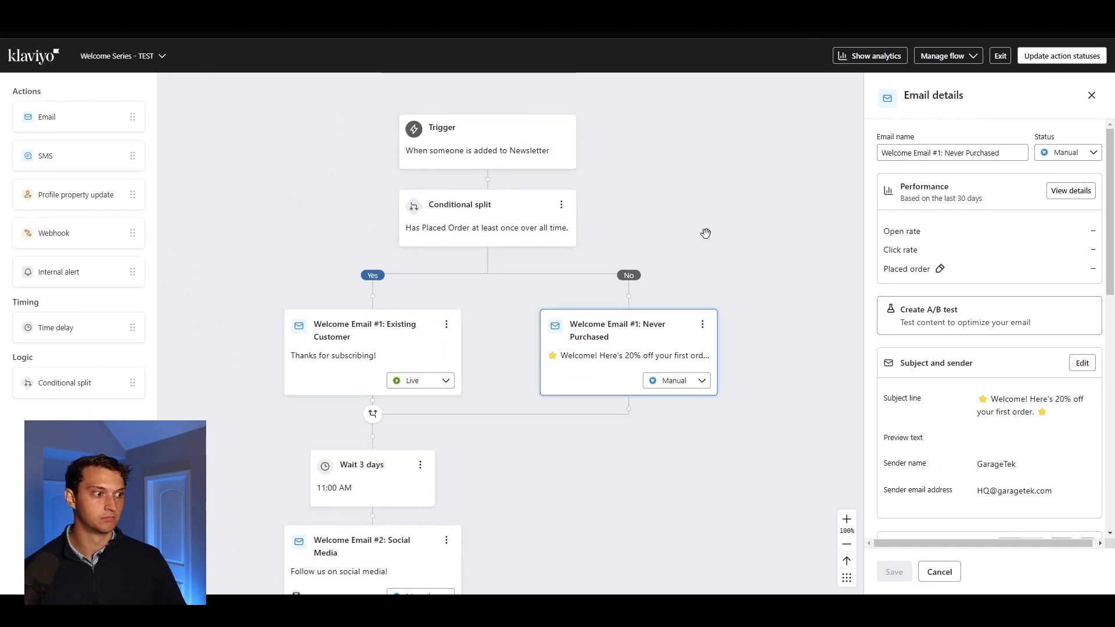
left_click(437, 381)
left_click(444, 406)
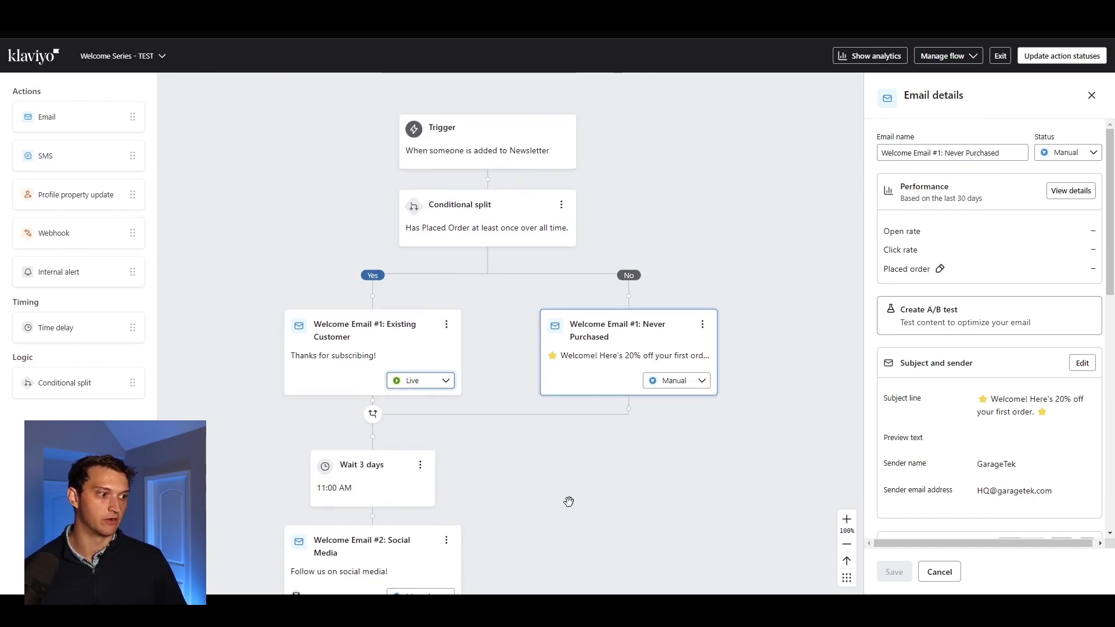
scroll(594, 480, "down", 1)
scroll(593, 481, "down", 1)
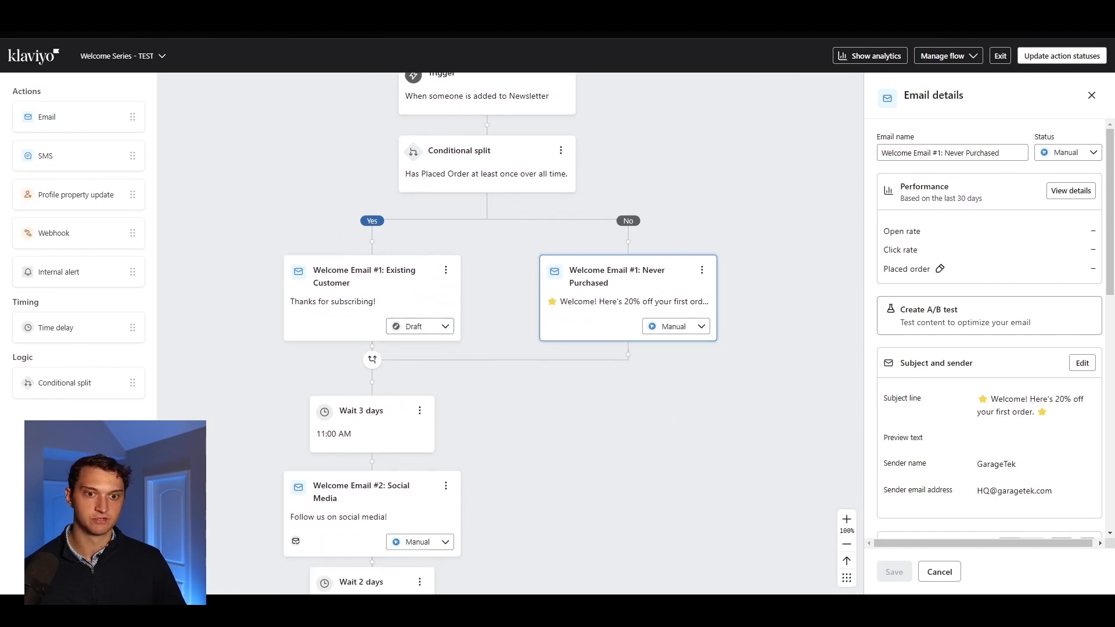